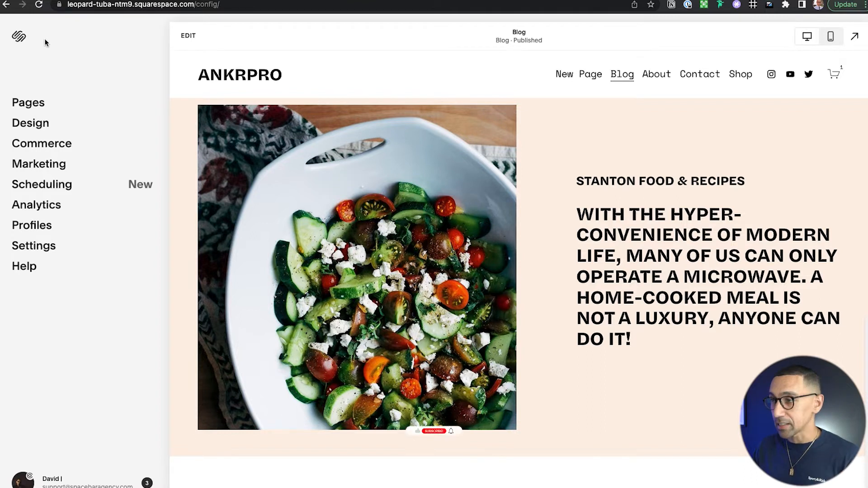
# - Open the site's design settings and examine the text styling on the Blog page and the Starter Kit design page
pyautogui.click(47, 122)
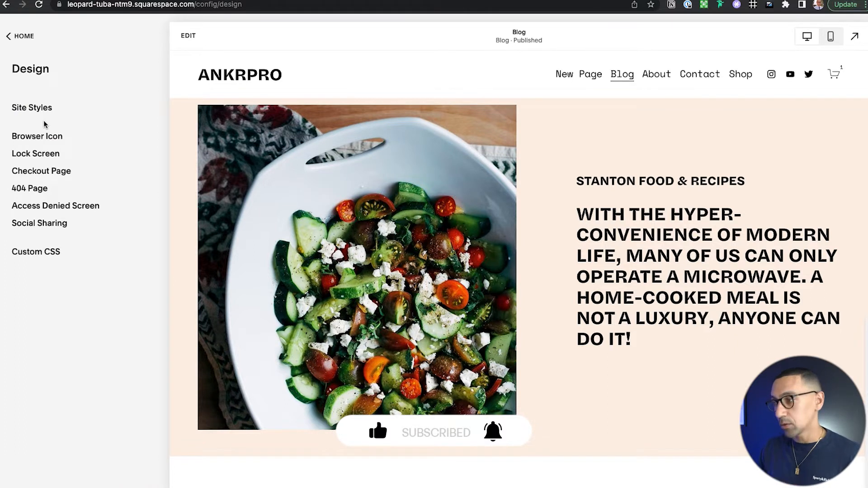
pyautogui.scroll(-7, 661, 295)
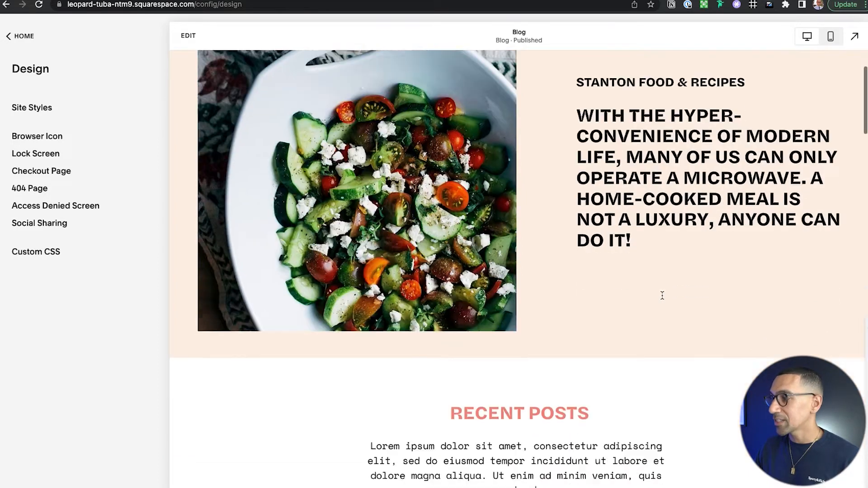
pyautogui.scroll(-10, 662, 295)
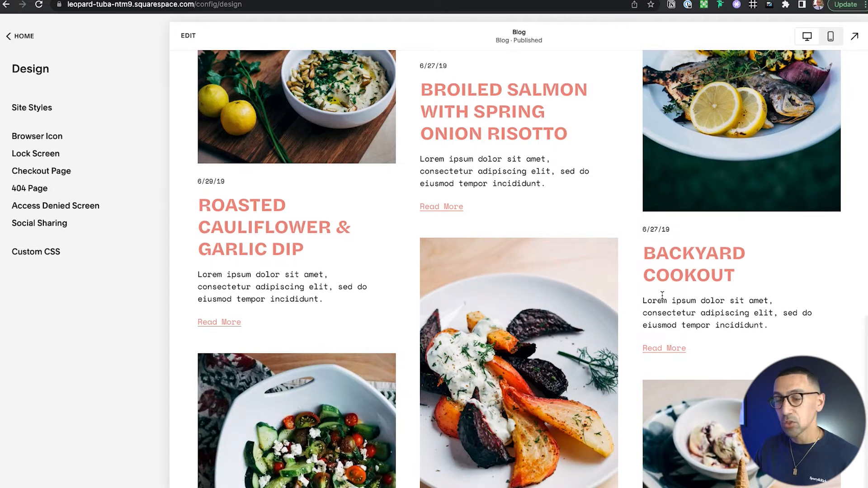
pyautogui.scroll(-10, 662, 294)
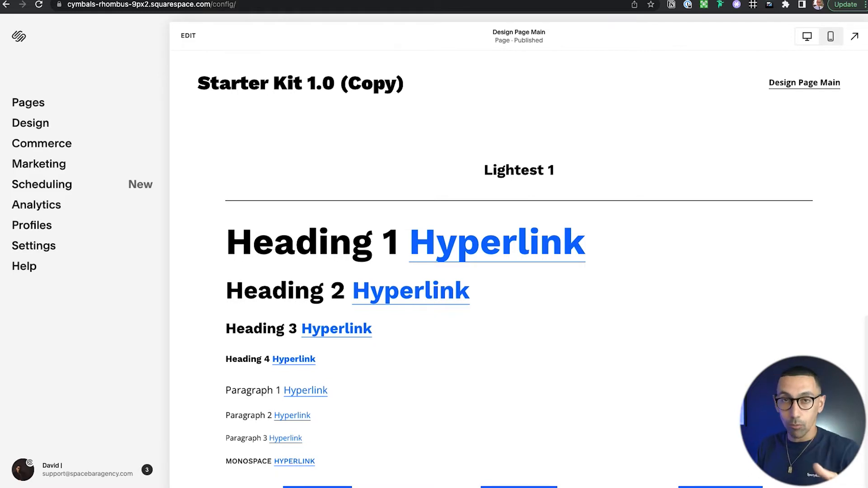
pyautogui.scroll(-9, 355, 237)
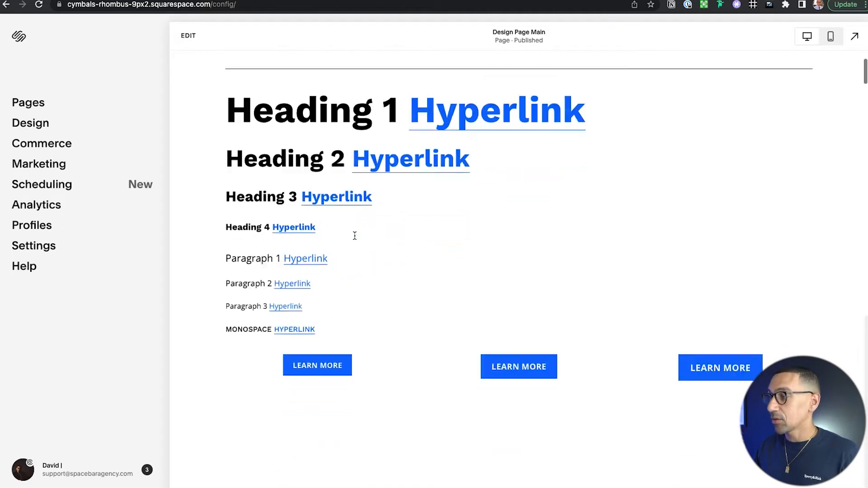
pyautogui.scroll(-20, 355, 236)
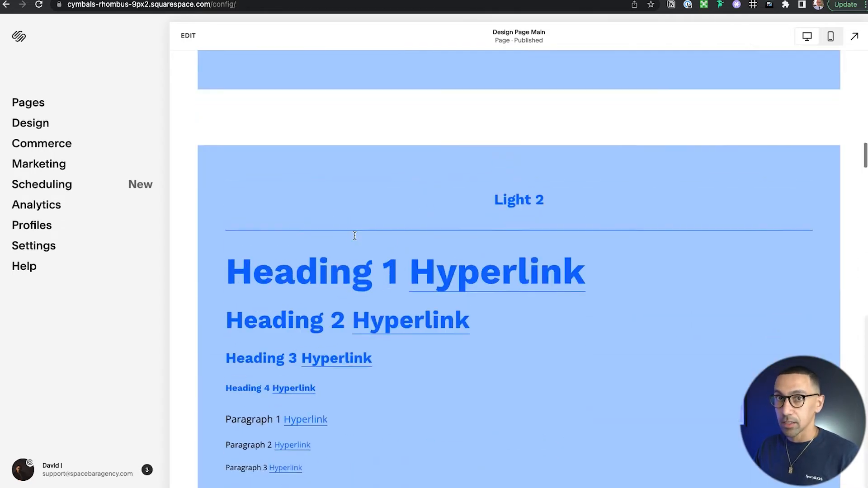
pyautogui.scroll(20, 354, 236)
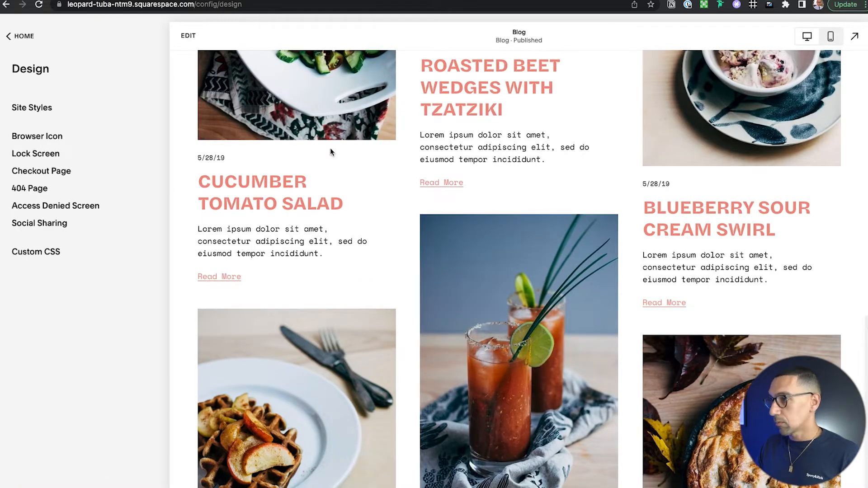
pyautogui.scroll(10, 339, 227)
pyautogui.scroll(3, 341, 227)
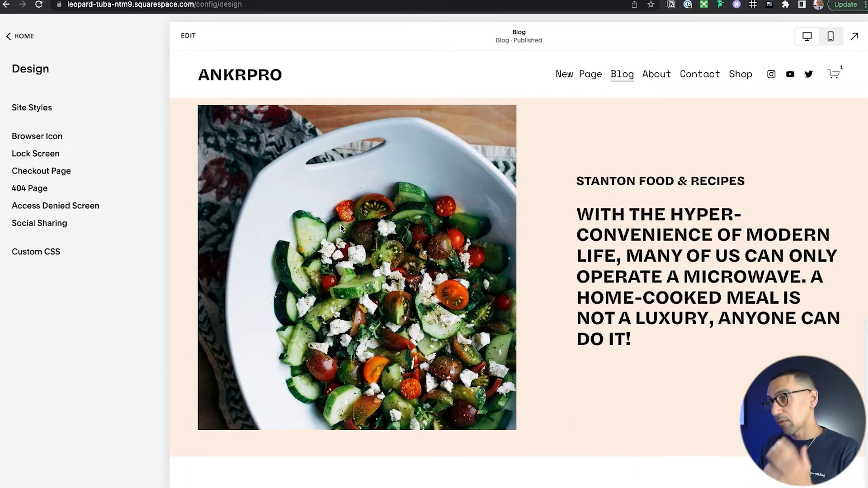
# - Switch the site's font pack to the mixed pack Swear Display Cilati in the Site Styles font settings
pyautogui.click(40, 110)
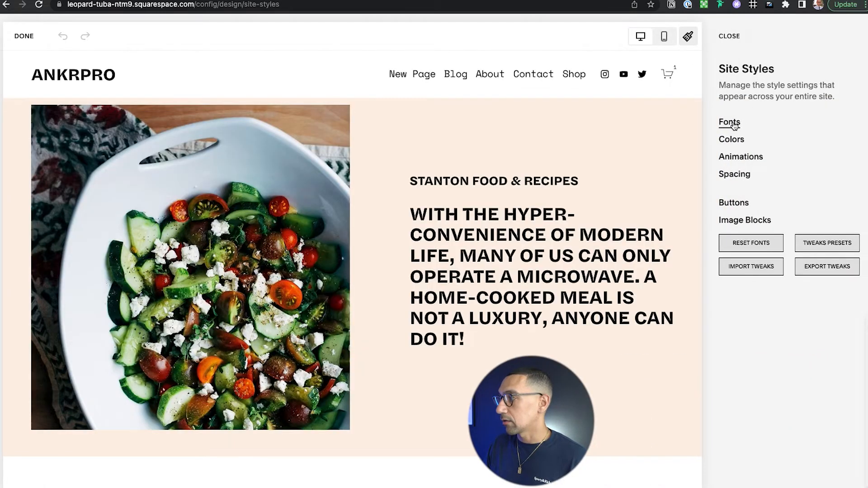
pyautogui.click(729, 121)
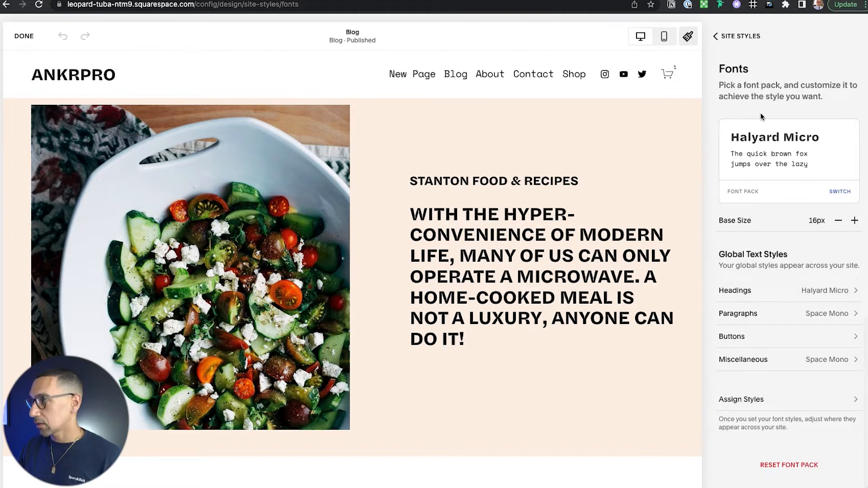
pyautogui.click(840, 192)
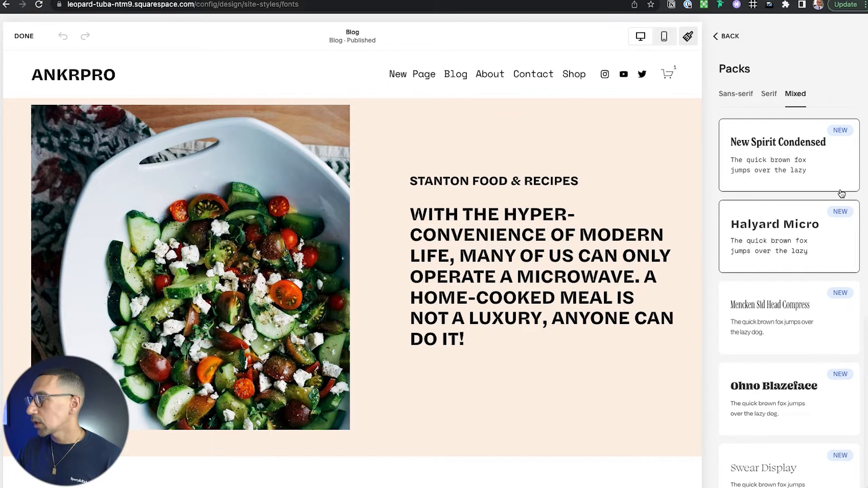
pyautogui.scroll(-9, 809, 199)
pyautogui.scroll(1, 800, 199)
pyautogui.click(786, 189)
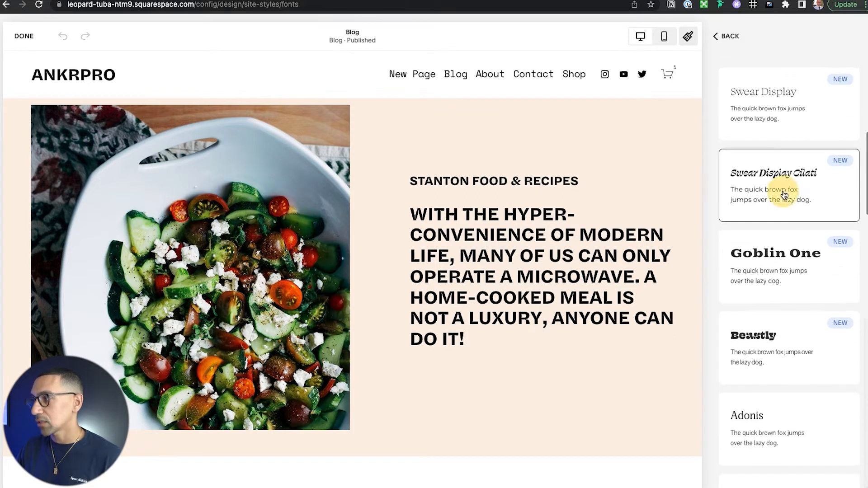
pyautogui.click(742, 84)
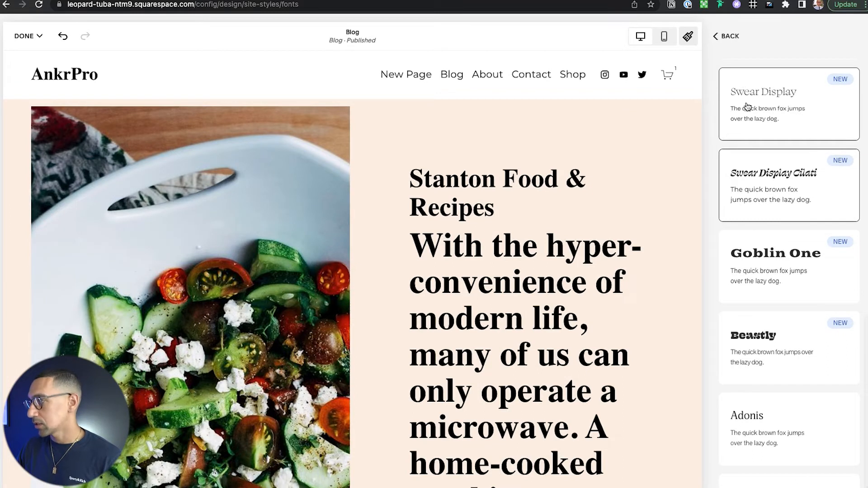
pyautogui.click(727, 36)
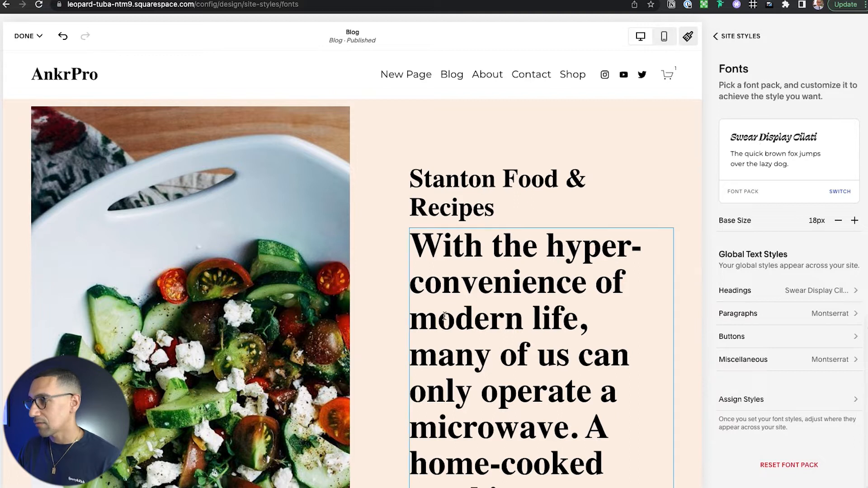
# - Check the new fonts further down the Blog page and save the site style changes
pyautogui.scroll(-5, 393, 91)
pyautogui.click(28, 36)
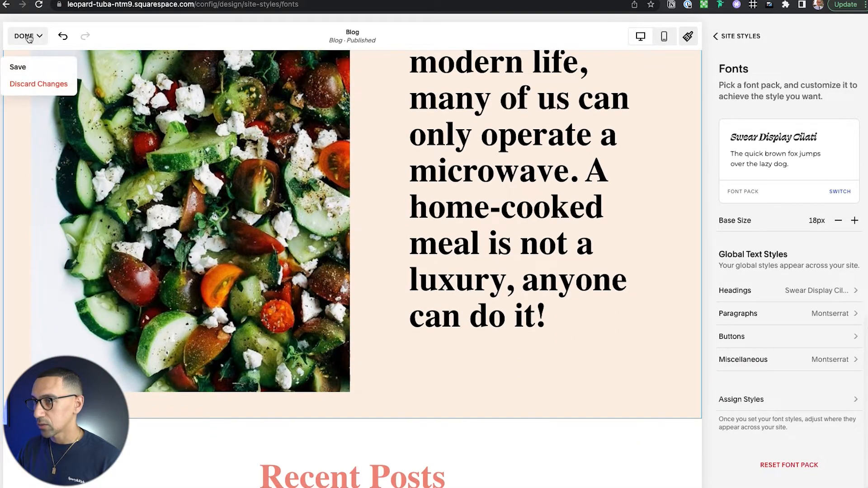
pyautogui.click(39, 71)
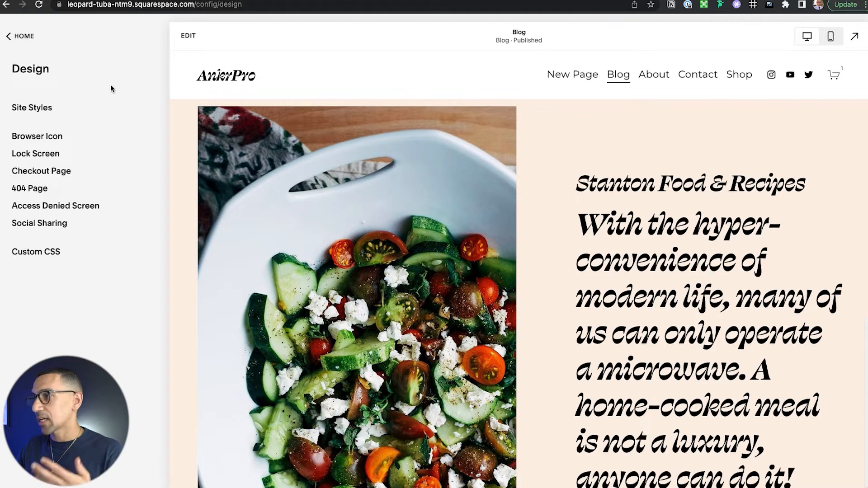
# - Reopen the site-wide font settings and examine the global text style categories against the Starter Kit page's text samples
pyautogui.click(45, 108)
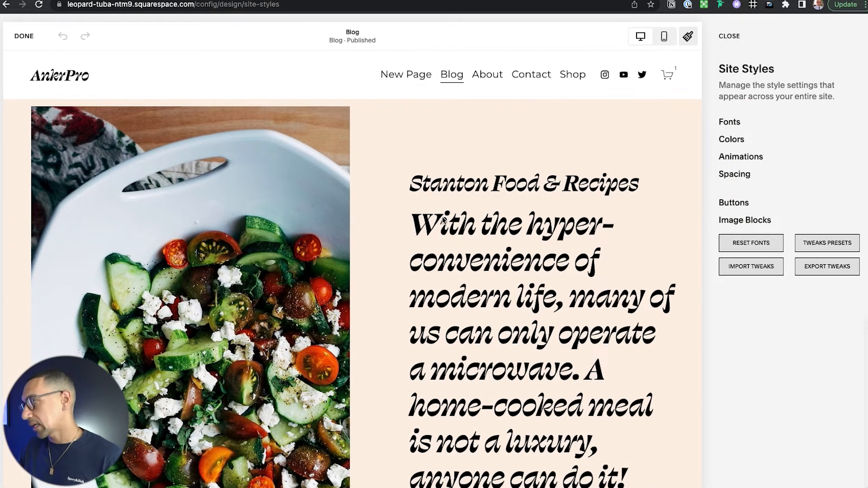
pyautogui.click(727, 123)
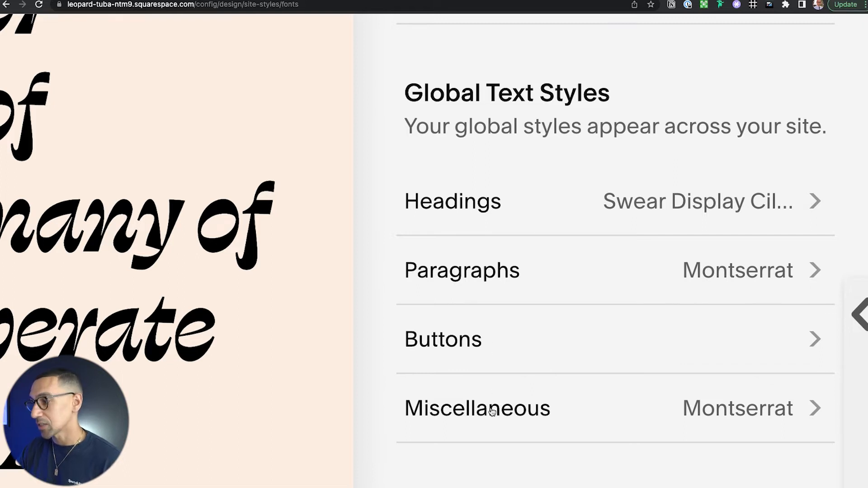
pyautogui.scroll(-1, 491, 412)
pyautogui.scroll(-5, 491, 412)
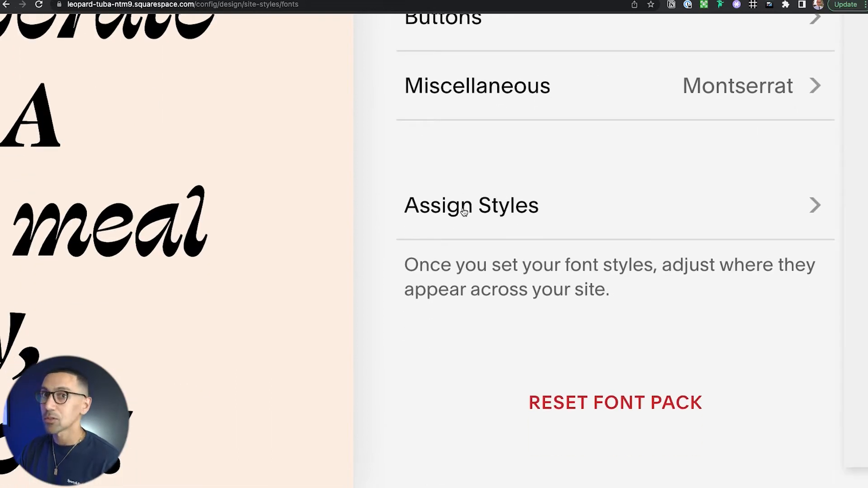
pyautogui.scroll(5, 464, 212)
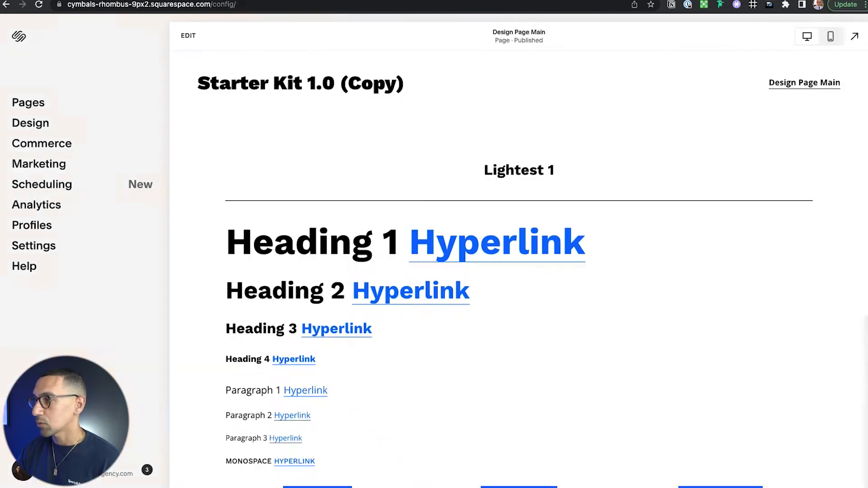
pyautogui.scroll(-3, 328, 267)
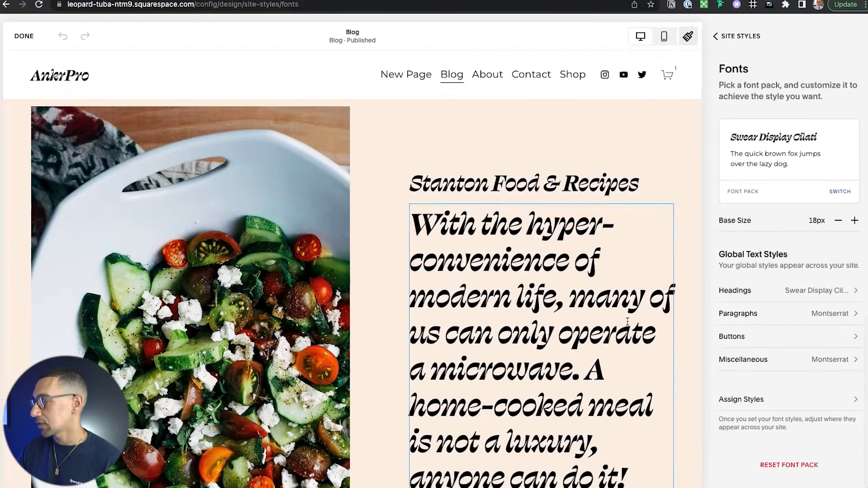
# - View the Miscellaneous text style settings and check the small text on the Blog page's posts, leaving the style unedited
pyautogui.click(747, 364)
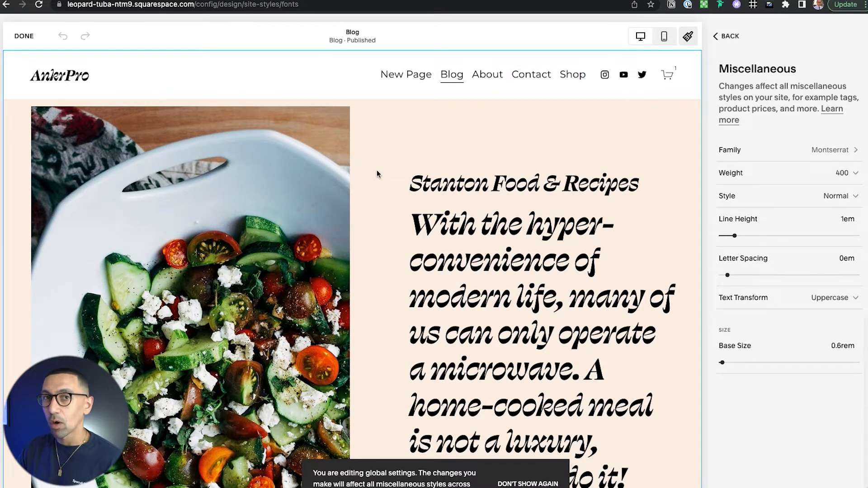
pyautogui.scroll(-15, 369, 222)
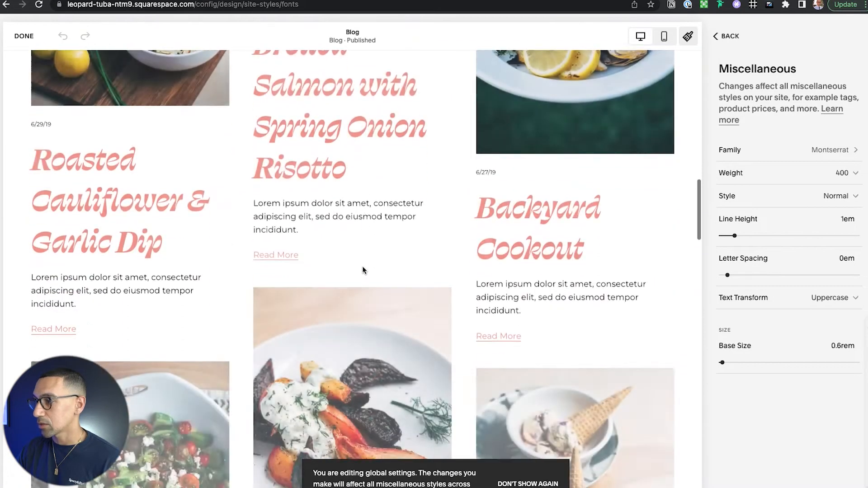
pyautogui.scroll(2, 271, 198)
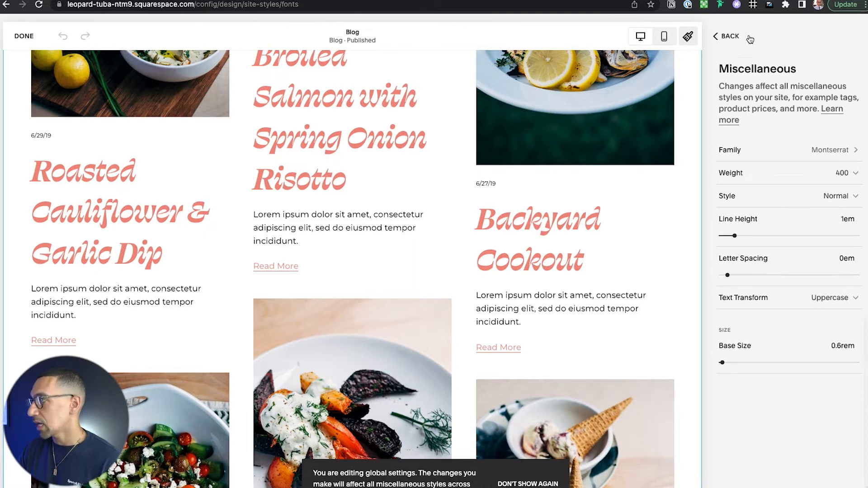
pyautogui.click(725, 36)
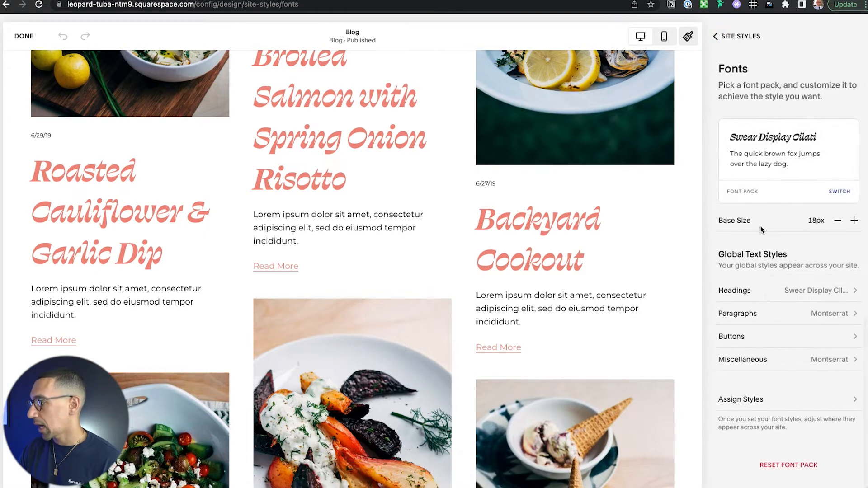
# - Open Assign Styles and review which global text style each header, block and blog layout element uses
pyautogui.click(746, 398)
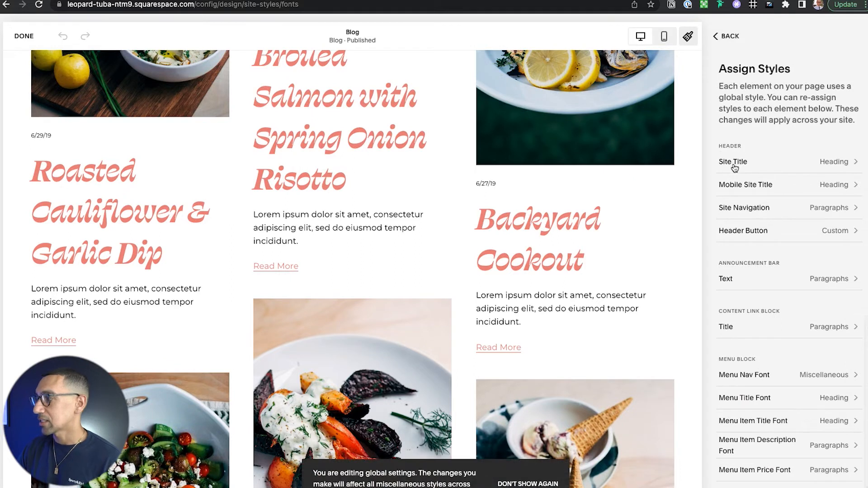
pyautogui.scroll(5, 459, 191)
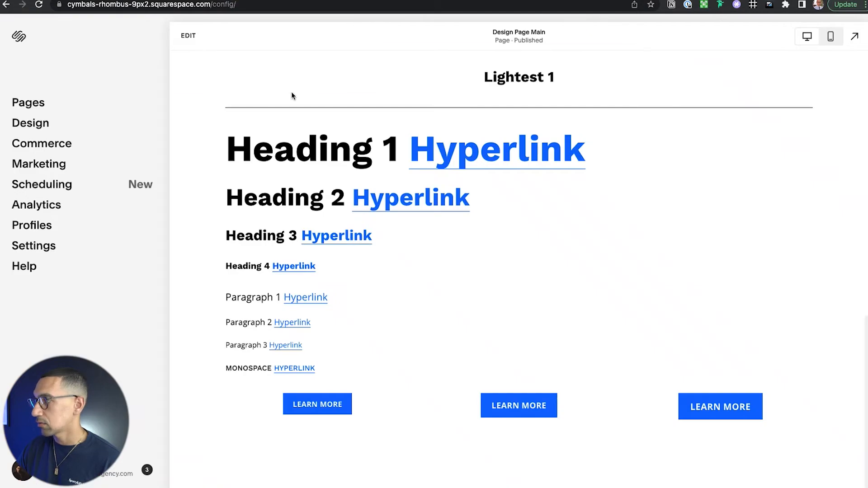
pyautogui.scroll(3, 354, 144)
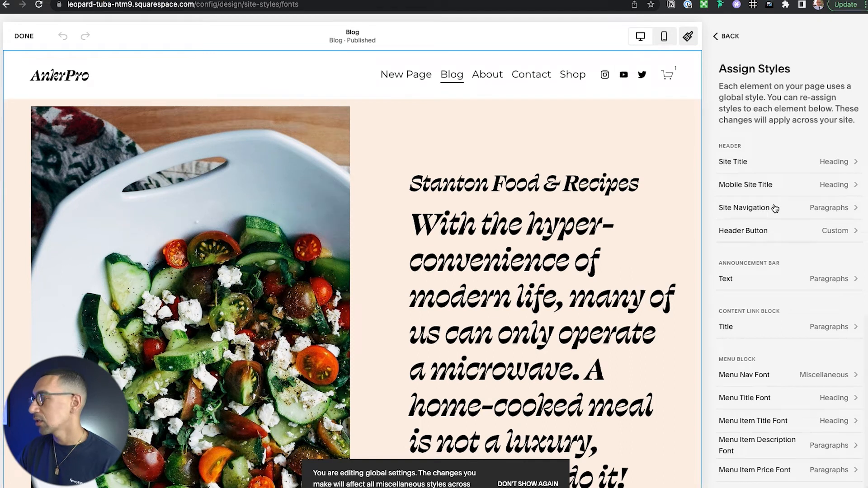
pyautogui.scroll(-1, 755, 275)
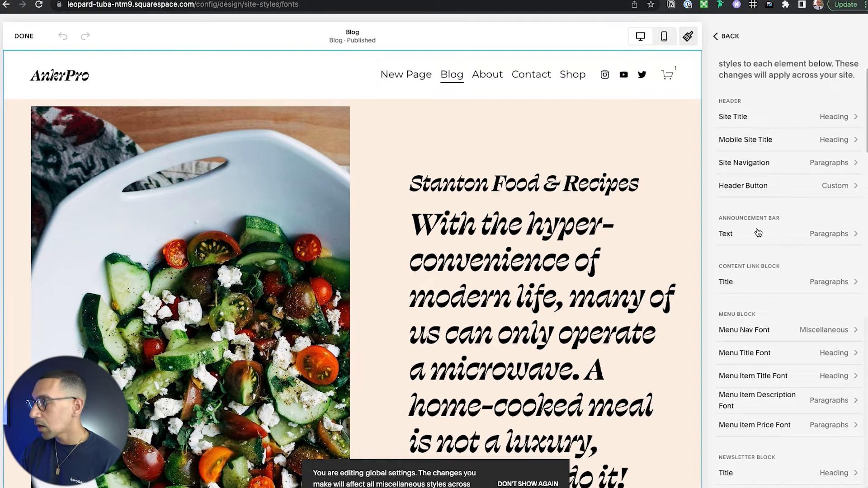
pyautogui.scroll(-1, 752, 255)
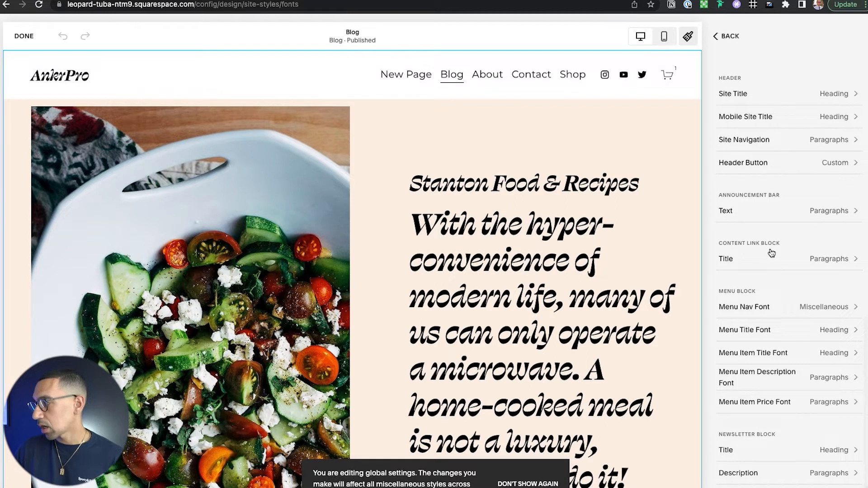
pyautogui.scroll(-5, 769, 252)
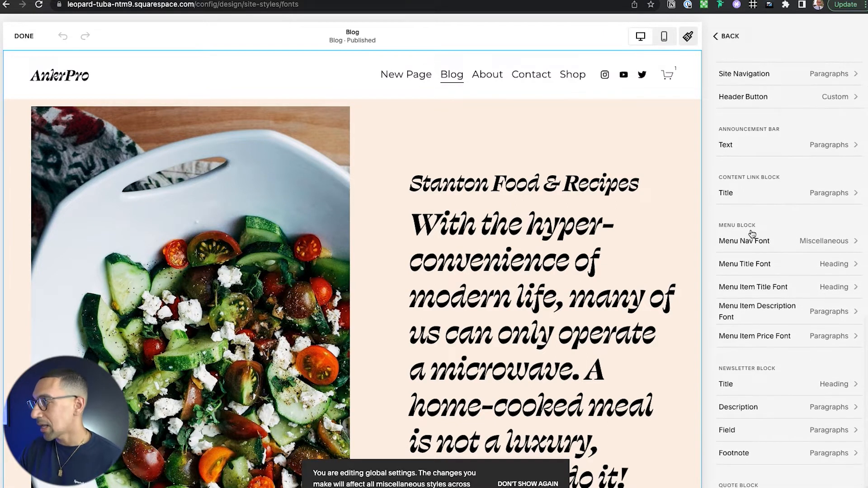
pyautogui.scroll(-2, 758, 339)
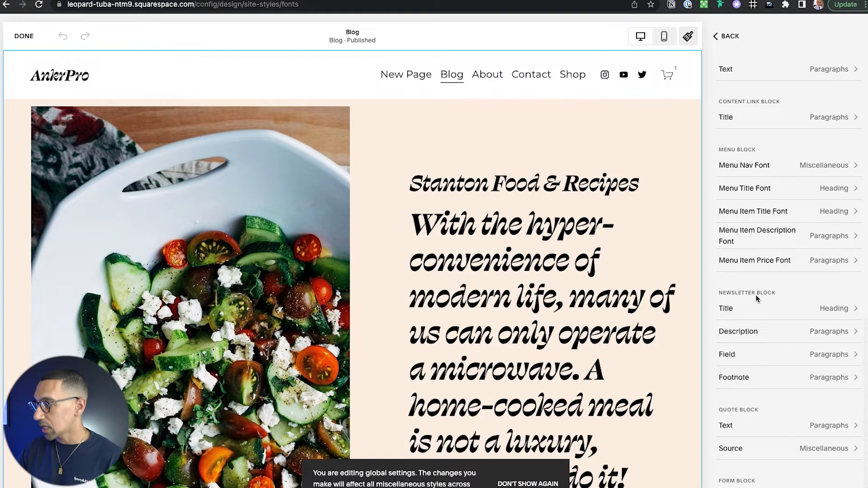
pyautogui.scroll(-5, 756, 298)
pyautogui.scroll(-4, 763, 321)
pyautogui.scroll(-6, 741, 328)
pyautogui.scroll(-4, 755, 366)
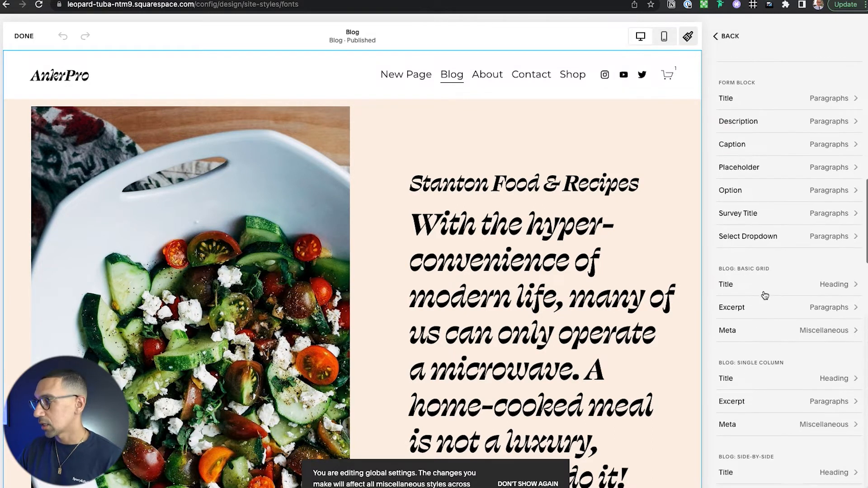
pyautogui.scroll(-5, 762, 283)
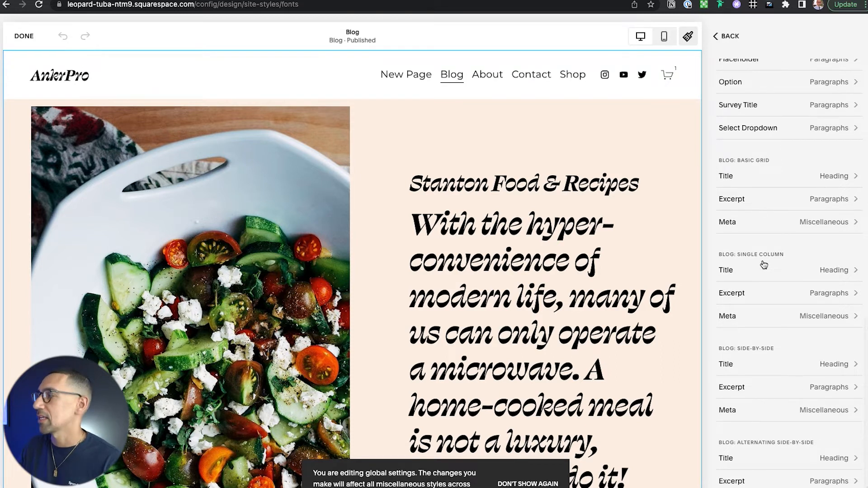
pyautogui.scroll(15, 761, 203)
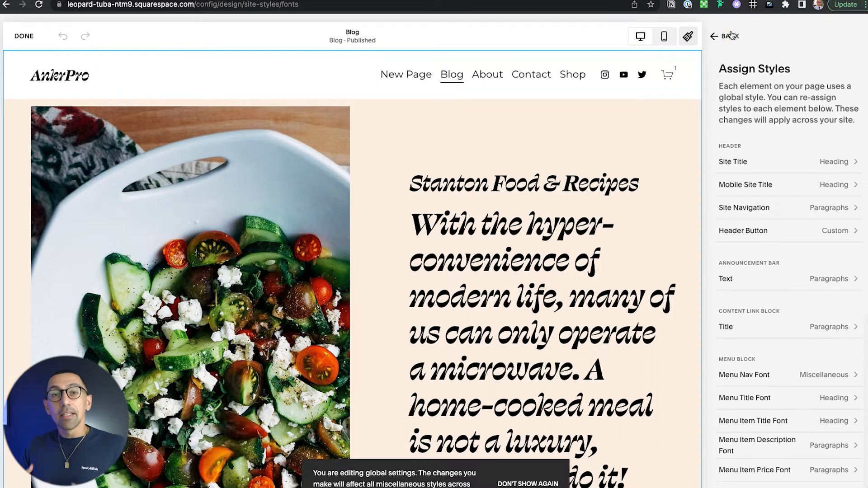
# - Return to the font settings and switch the site's font pack to Roc Grotesk from the sans-serif packs
pyautogui.click(731, 35)
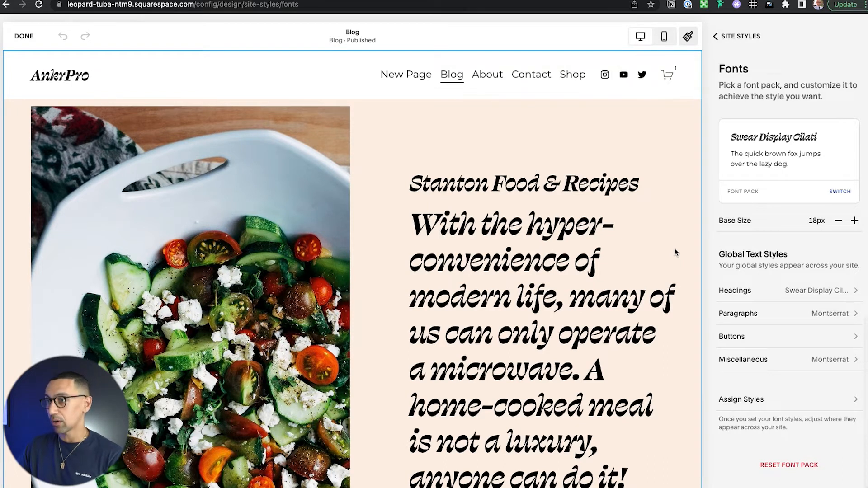
pyautogui.click(841, 193)
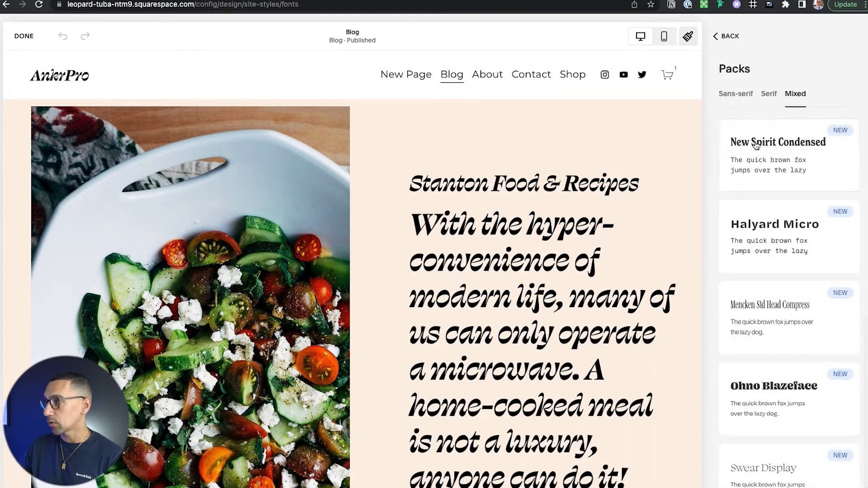
pyautogui.click(735, 95)
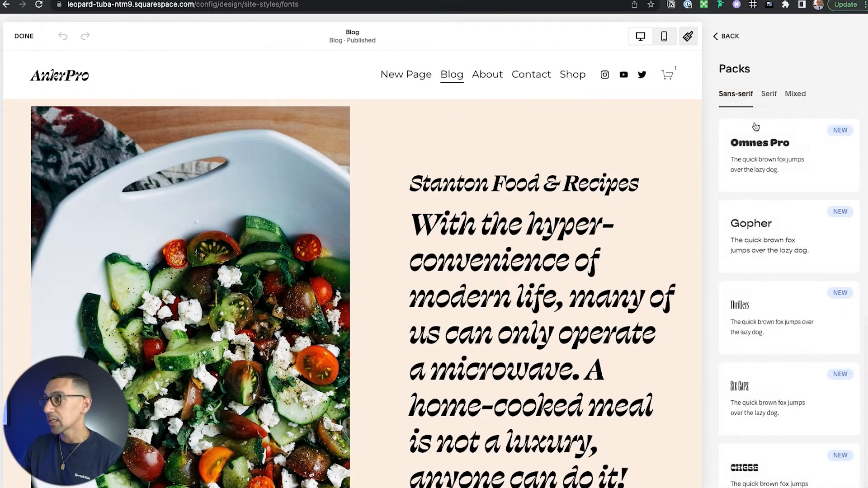
pyautogui.scroll(-2, 774, 262)
pyautogui.scroll(-6, 774, 266)
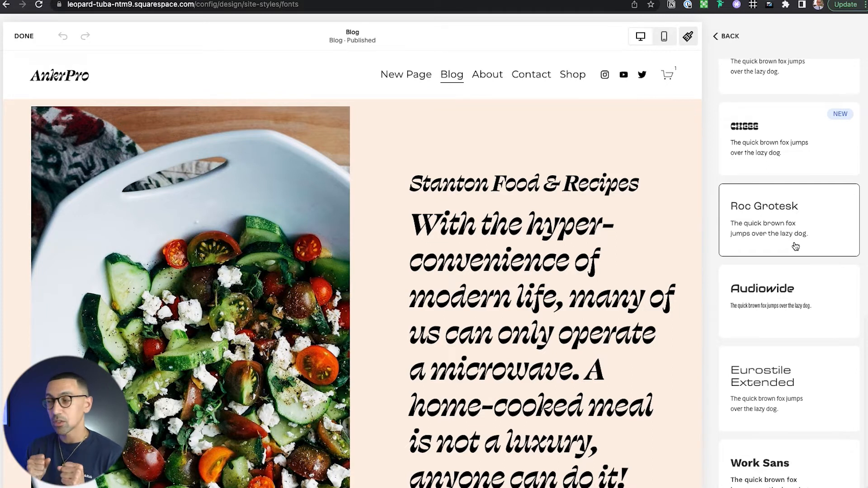
pyautogui.click(795, 246)
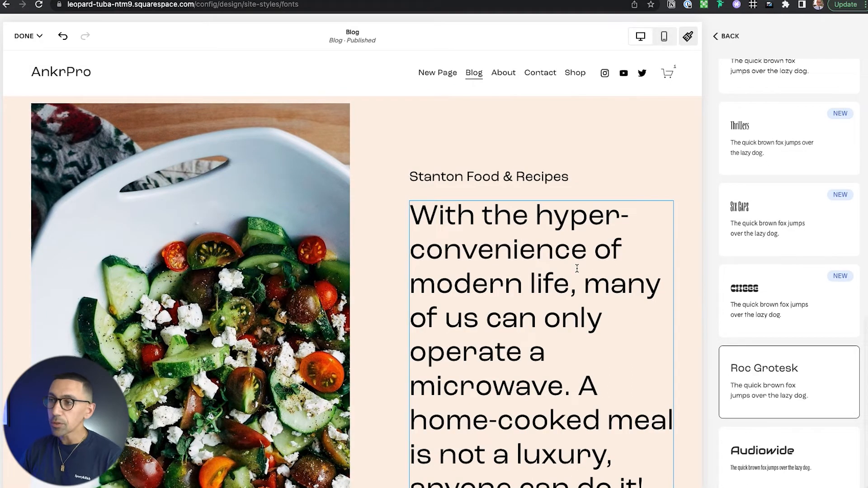
# - Examine how the Roc Grotesk pack looks in the Blog page's banner, Recent Posts heading, post titles, excerpts and links
pyautogui.scroll(-2, 577, 269)
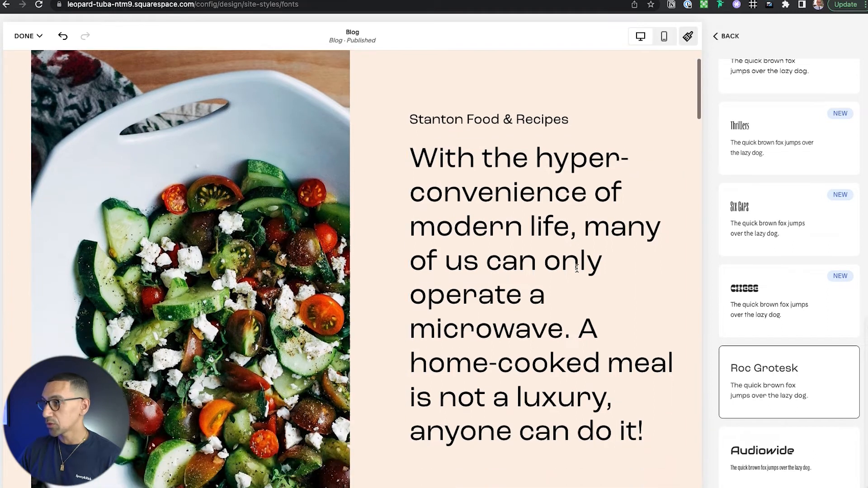
pyautogui.scroll(-5, 492, 213)
pyautogui.scroll(-3, 491, 212)
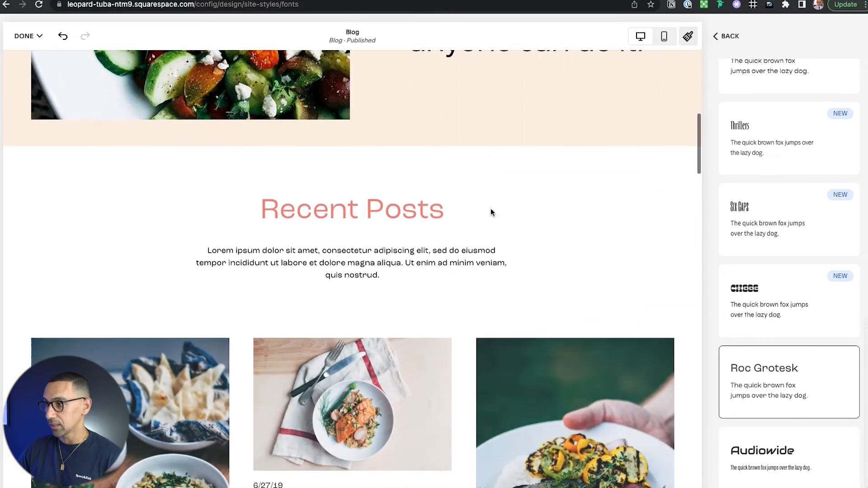
pyautogui.scroll(-1, 344, 156)
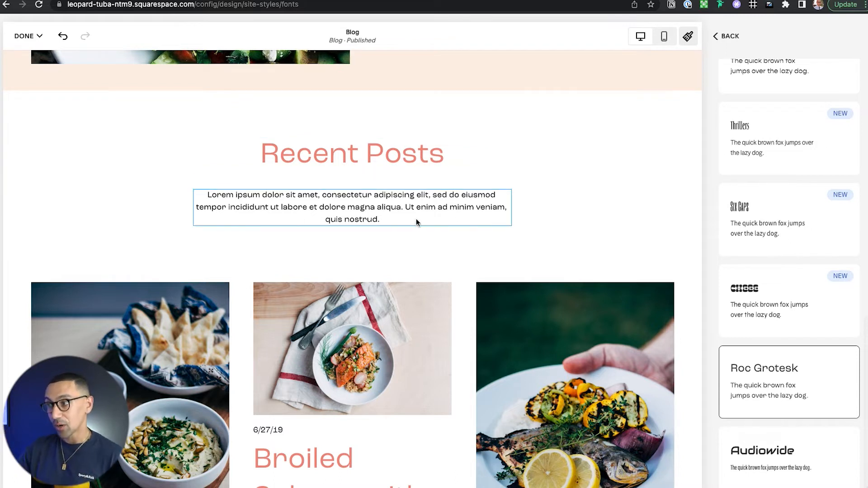
pyautogui.scroll(10, 413, 228)
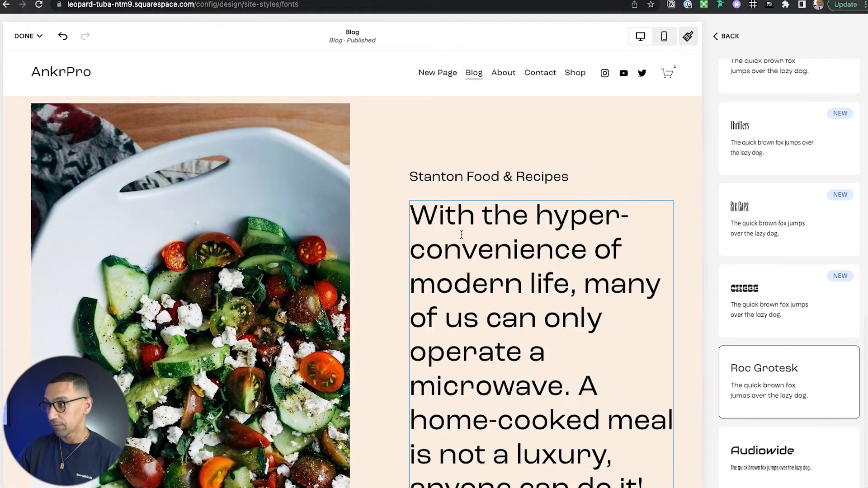
pyautogui.scroll(-15, 472, 254)
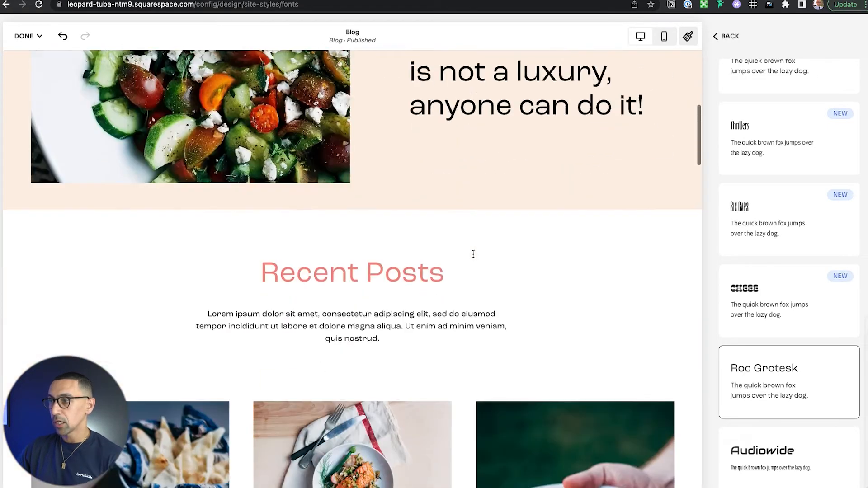
pyautogui.scroll(-1, 308, 198)
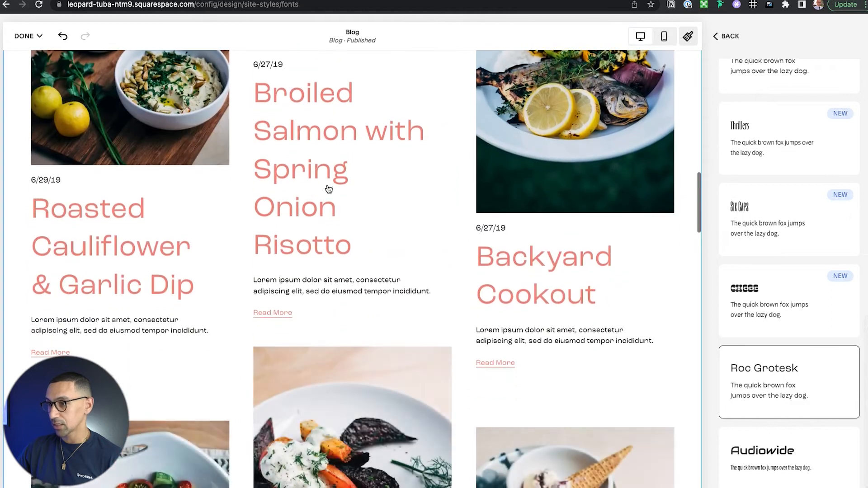
pyautogui.scroll(-3, 293, 186)
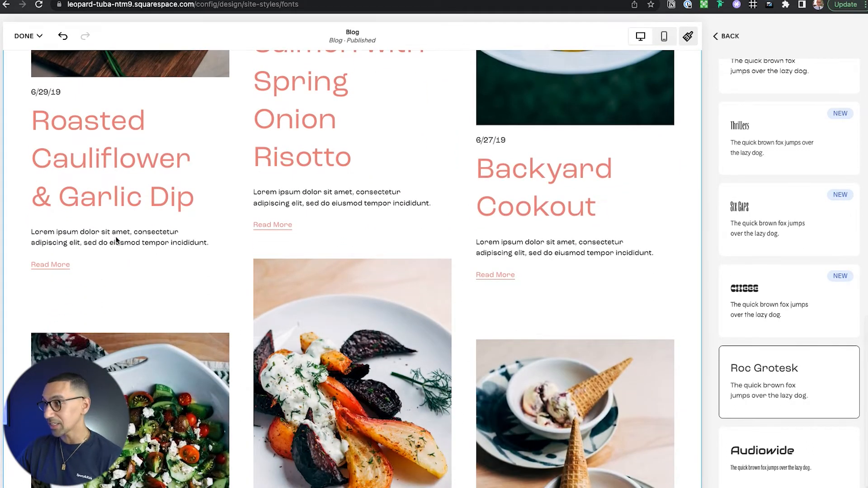
pyautogui.scroll(-3, 434, 242)
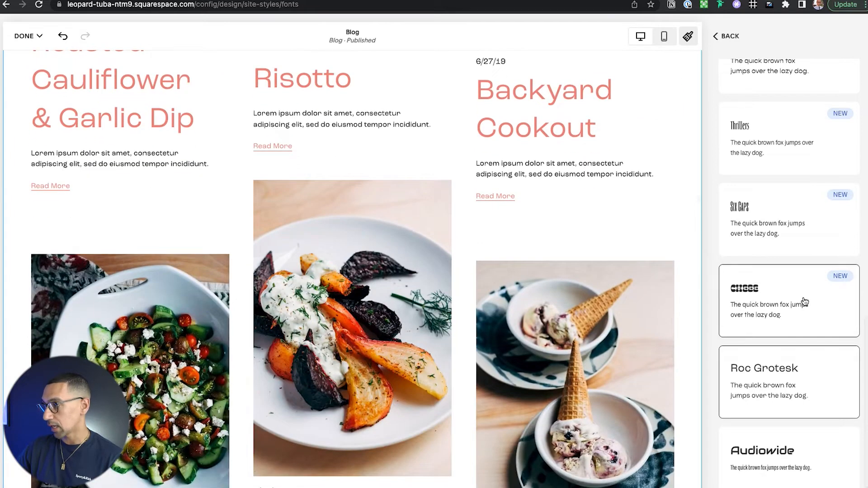
# - Apply the Work Sans font pack and check the Blog page's post titles, Recent Posts section and banner text
pyautogui.scroll(-3, 797, 307)
pyautogui.scroll(-4, 798, 310)
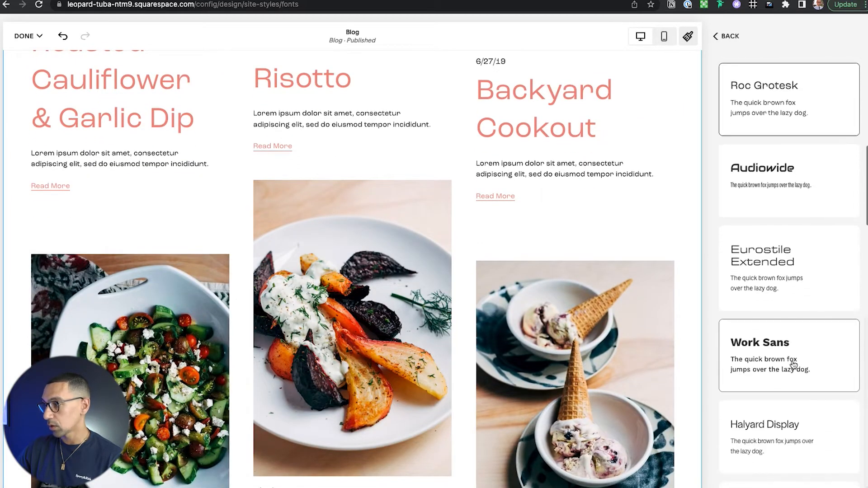
pyautogui.click(758, 363)
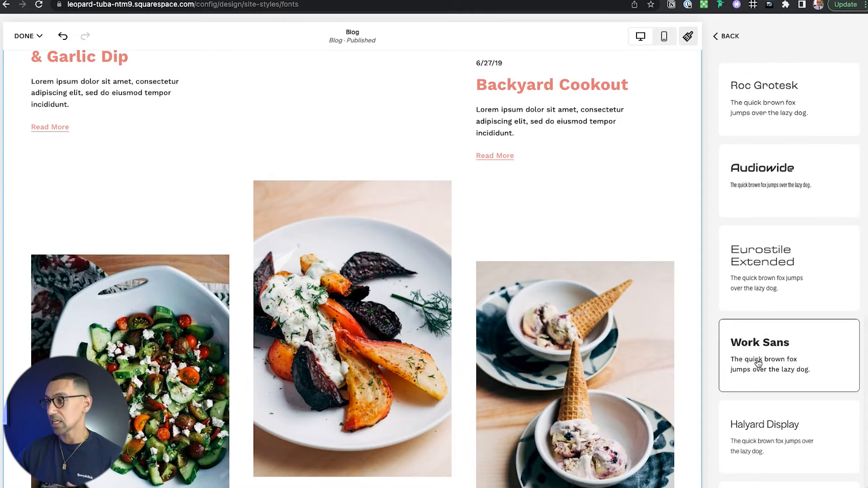
pyautogui.scroll(10, 334, 291)
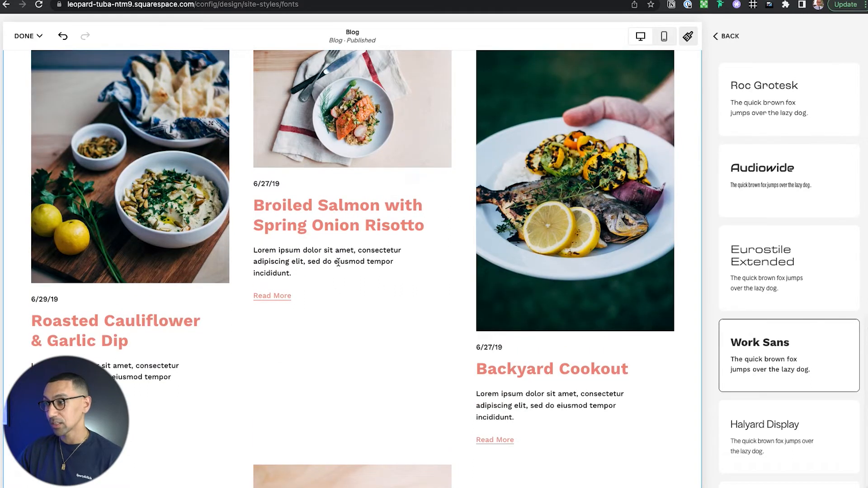
pyautogui.scroll(9, 338, 262)
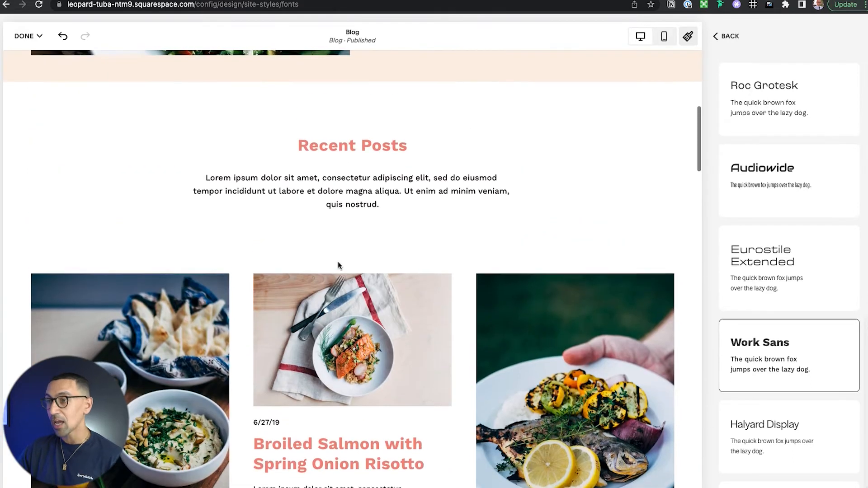
pyautogui.scroll(12, 337, 264)
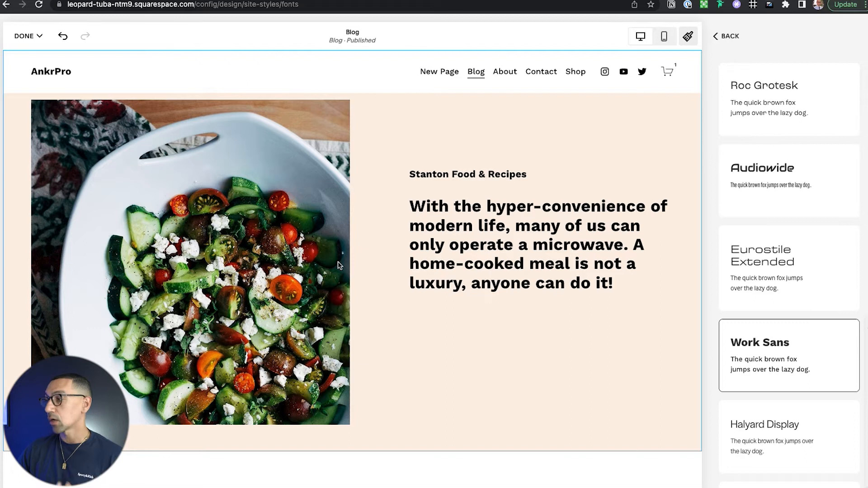
# - Apply the Obviously Wide font pack and check the Blog page's Recent Posts heading and post summaries
pyautogui.scroll(-3, 783, 409)
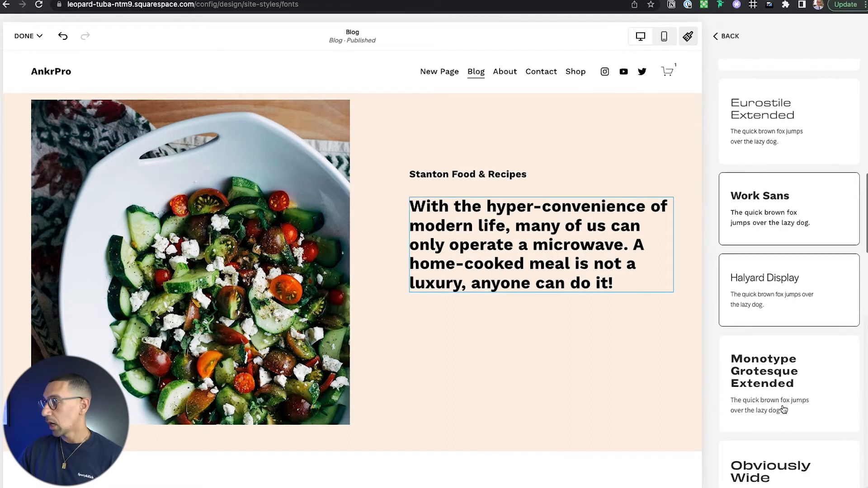
pyautogui.scroll(-4, 769, 364)
pyautogui.click(800, 287)
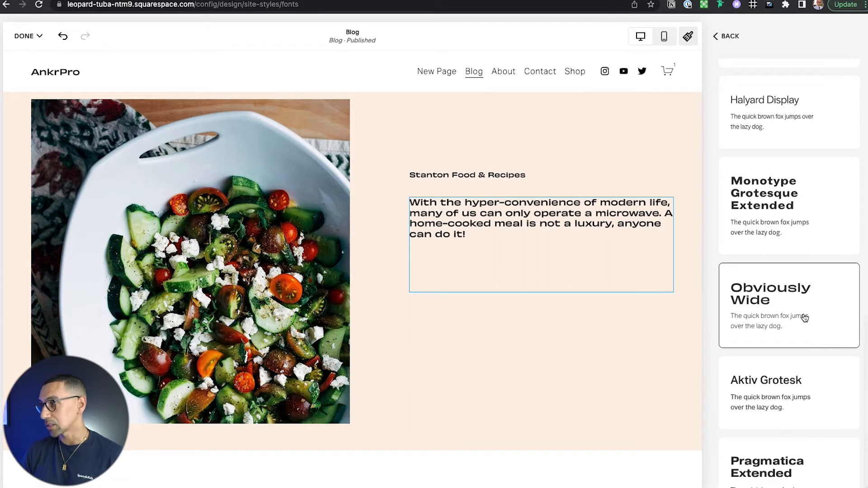
pyautogui.scroll(-6, 414, 336)
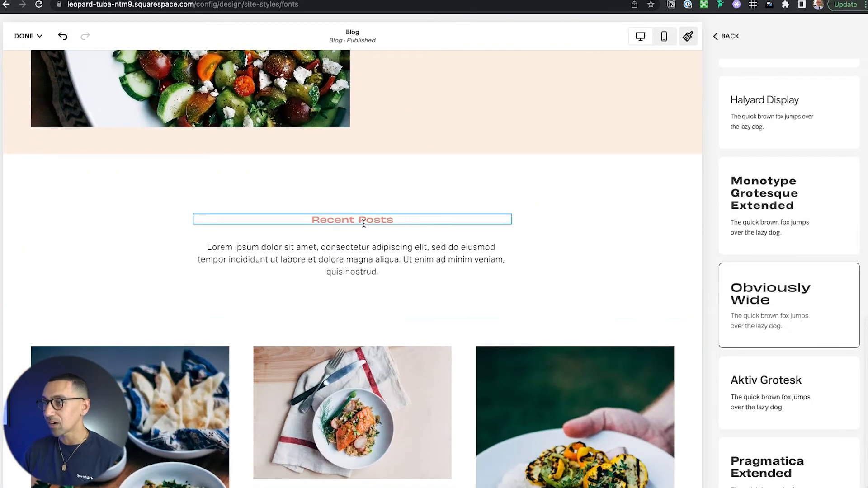
pyautogui.scroll(-5, 364, 223)
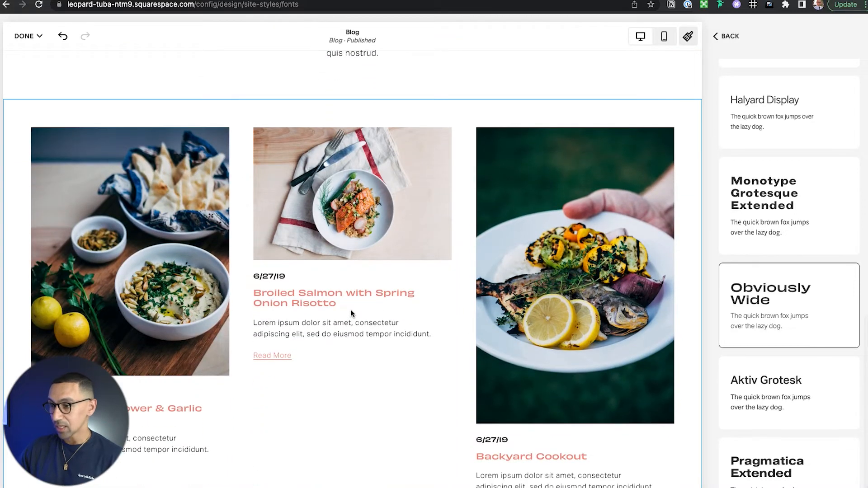
pyautogui.scroll(-1, 380, 293)
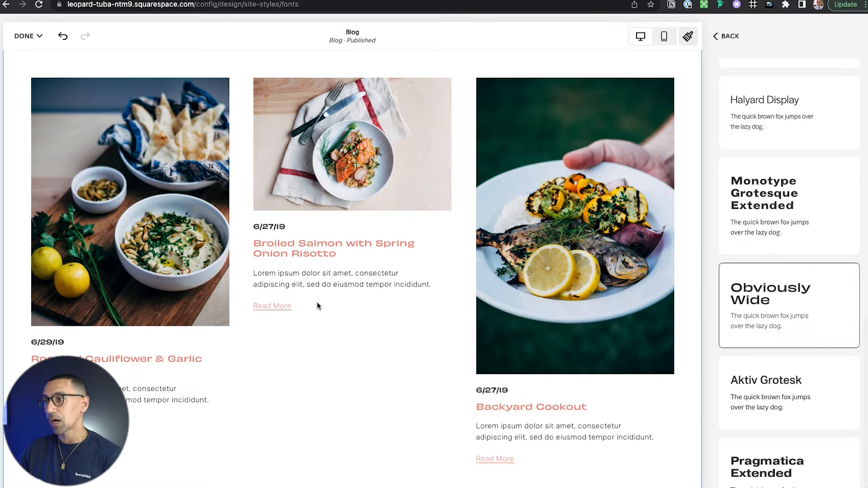
pyautogui.scroll(6, 315, 306)
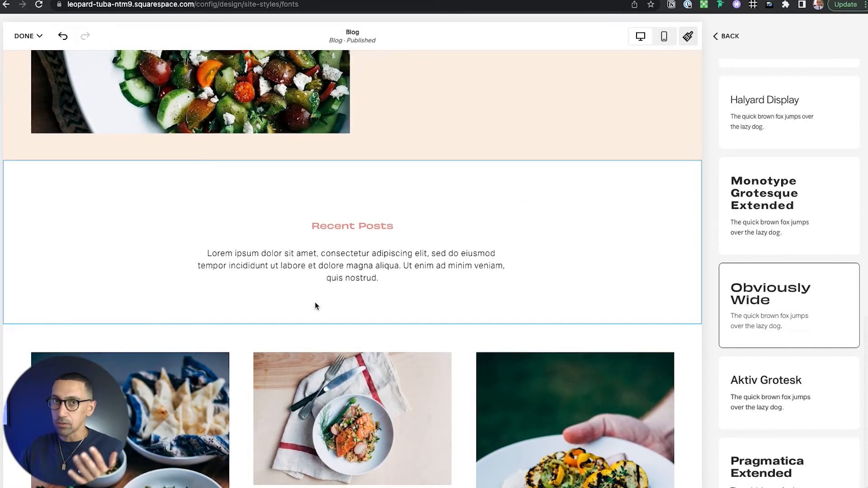
# - Switch to the serif packs, apply Minerva Modern and check the headings and text of the Blog page's posts
pyautogui.scroll(10, 770, 181)
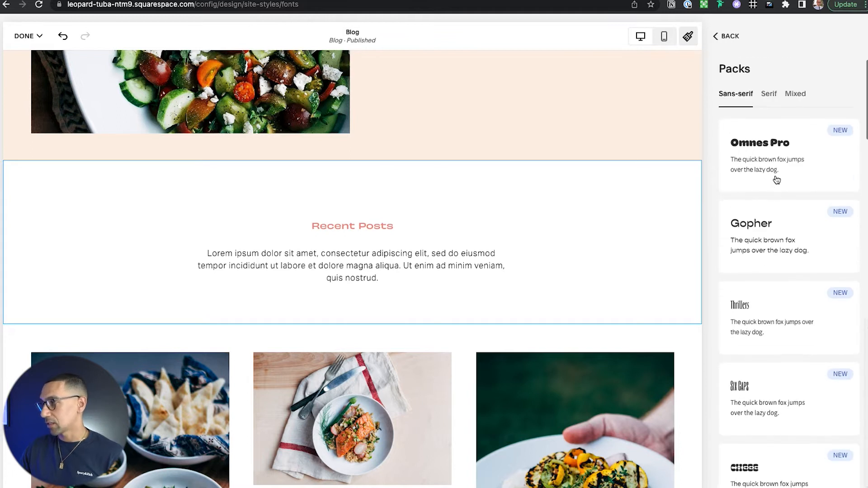
pyautogui.click(769, 94)
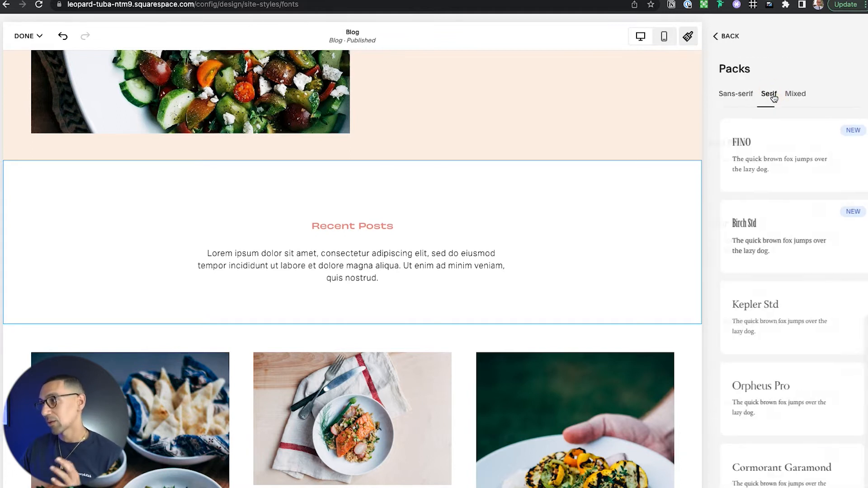
pyautogui.scroll(-8, 776, 219)
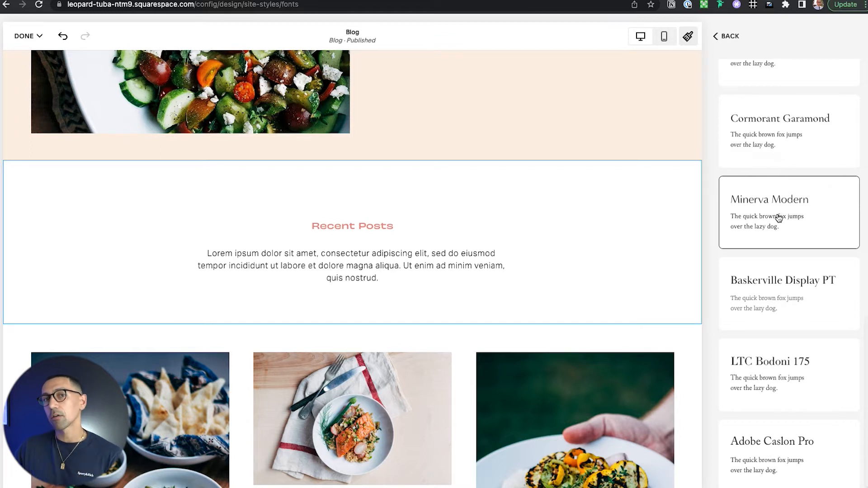
pyautogui.click(785, 223)
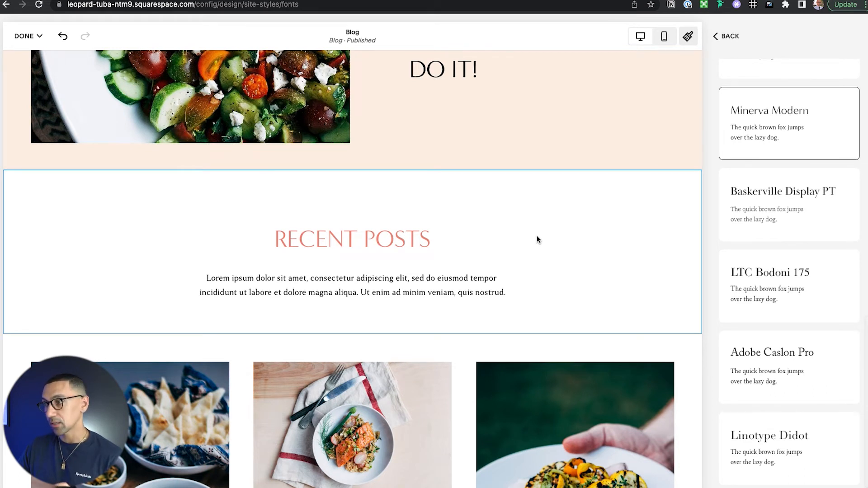
pyautogui.scroll(-2, 537, 236)
pyautogui.scroll(-5, 775, 243)
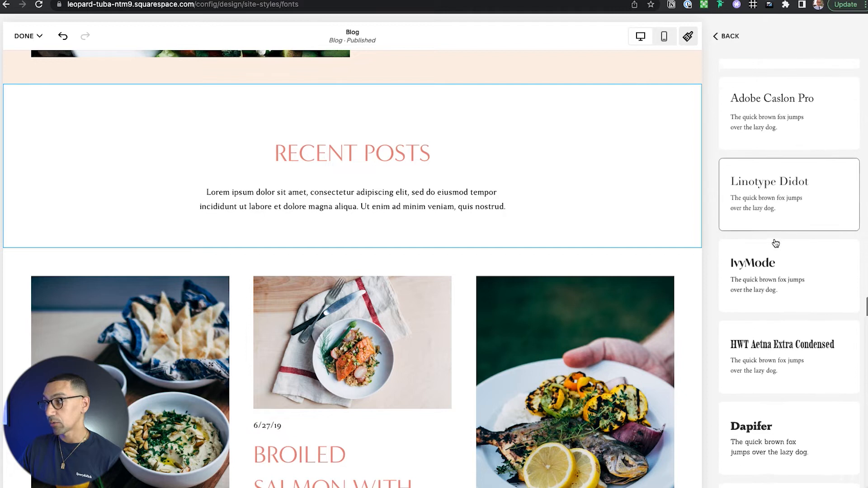
pyautogui.scroll(-5, 444, 257)
pyautogui.scroll(-1, 444, 258)
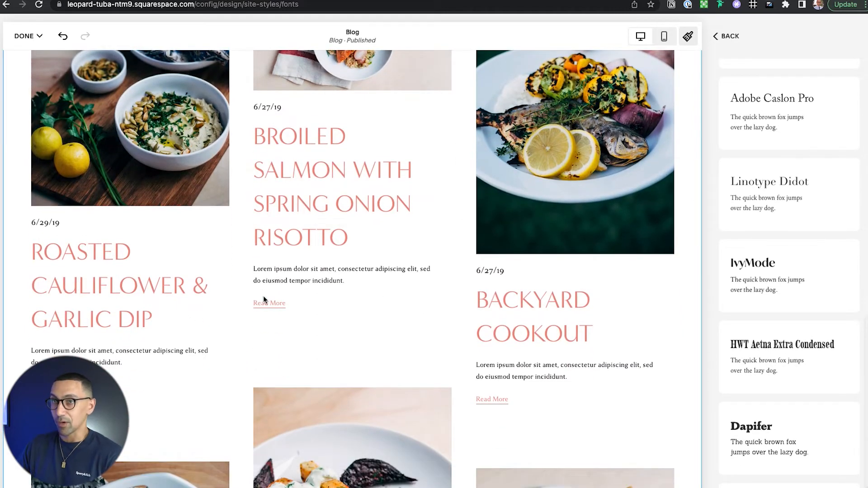
pyautogui.scroll(-10, 264, 300)
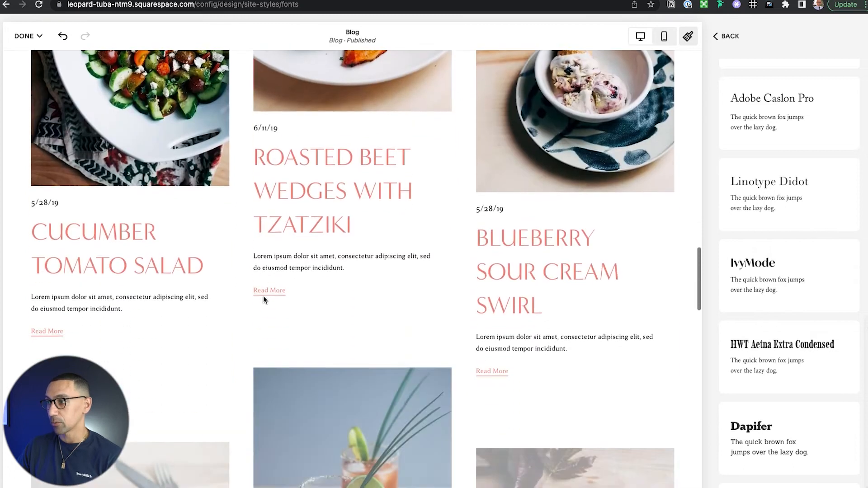
# - Apply the HWT Aetna Extra Condensed font pack to preview it on the Blog page's posts
pyautogui.scroll(-2, 792, 267)
pyautogui.click(793, 285)
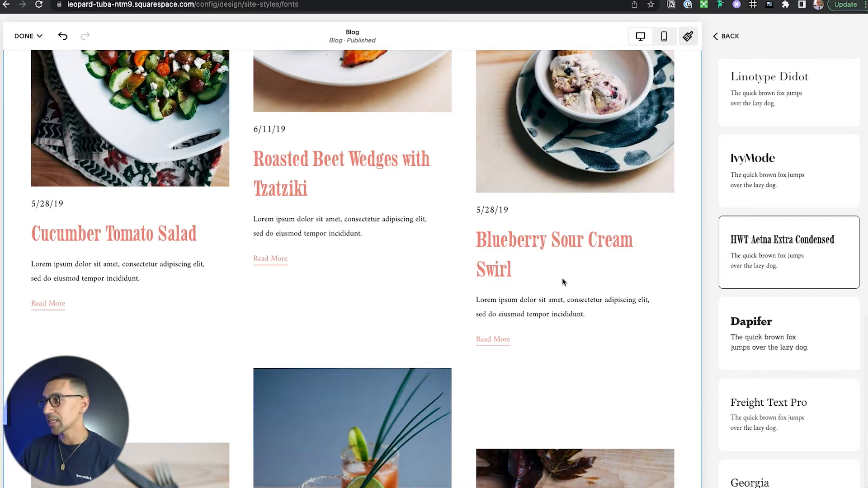
pyautogui.scroll(-1, 787, 322)
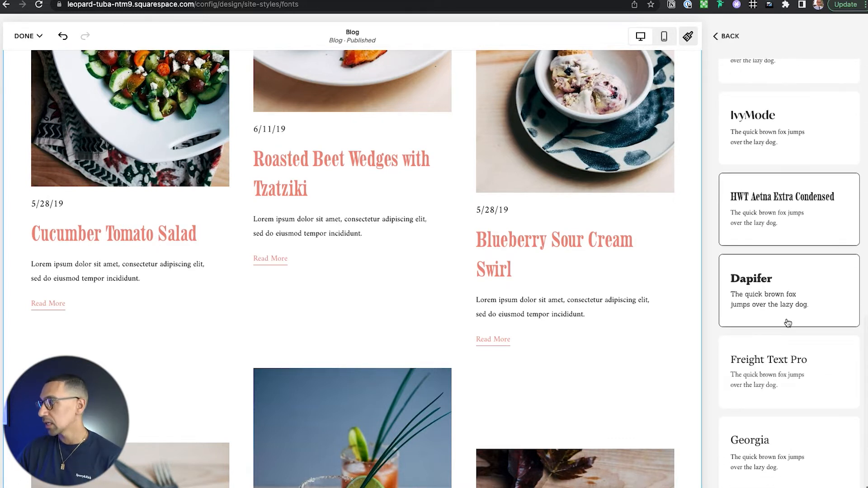
# - Apply the Birch Std serif font pack to the site
pyautogui.scroll(10, 781, 398)
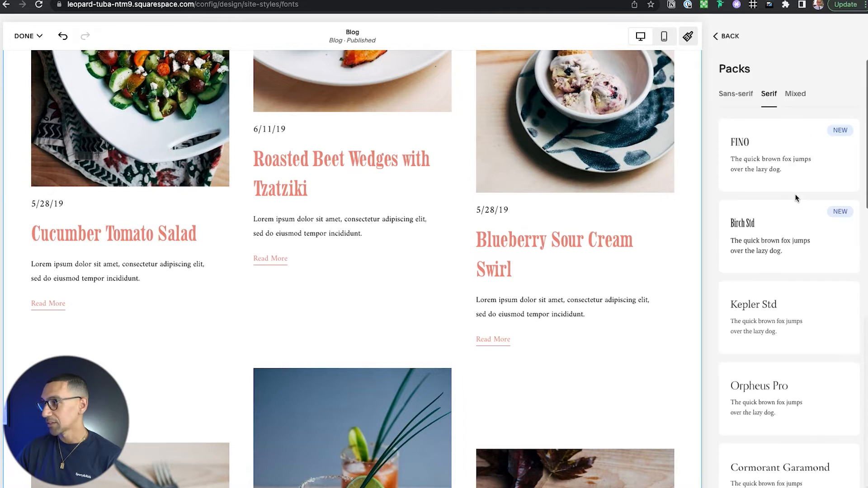
pyautogui.click(782, 239)
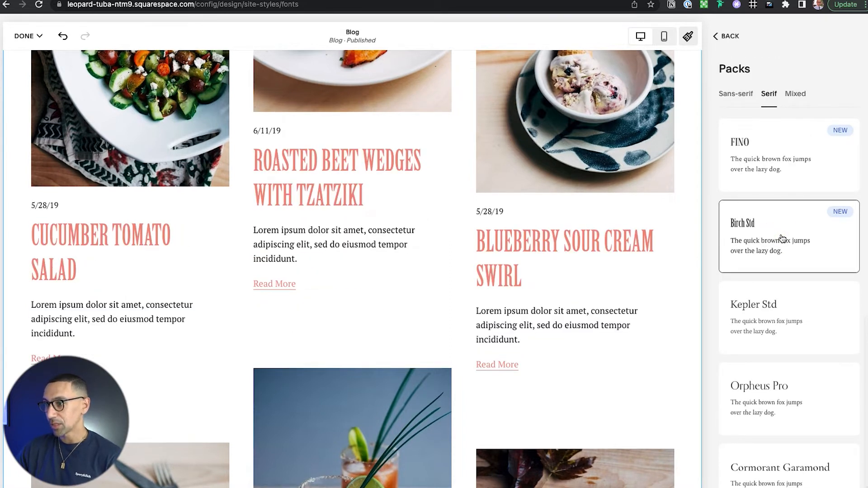
# - Check how the Birch Std pack looks in the Blog page's banner text and Recent Posts section
pyautogui.scroll(15, 449, 282)
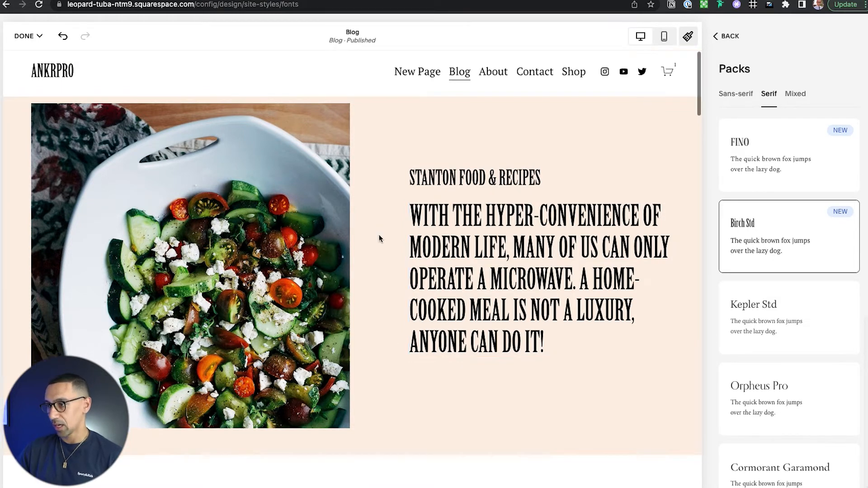
pyautogui.scroll(-3, 378, 238)
pyautogui.scroll(-5, 378, 239)
pyautogui.scroll(2, 436, 296)
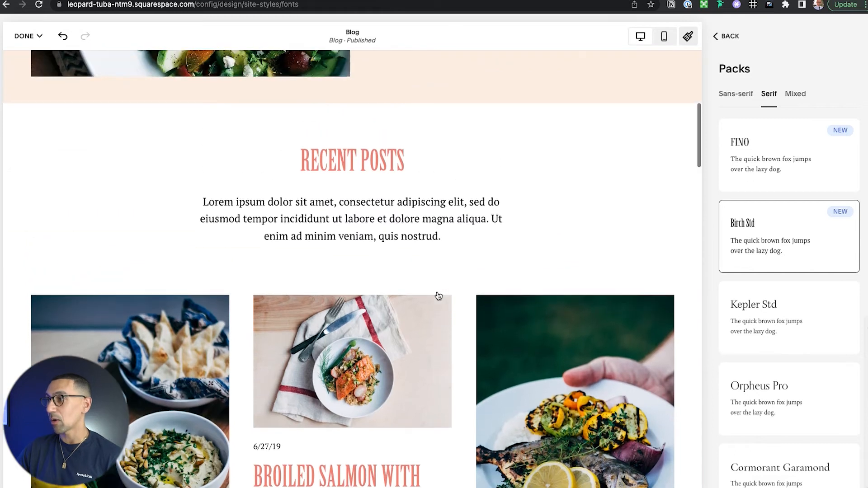
# - Apply the FINO serif font pack and check the Blog page's banner quote, Recent Posts heading and posts
pyautogui.click(774, 159)
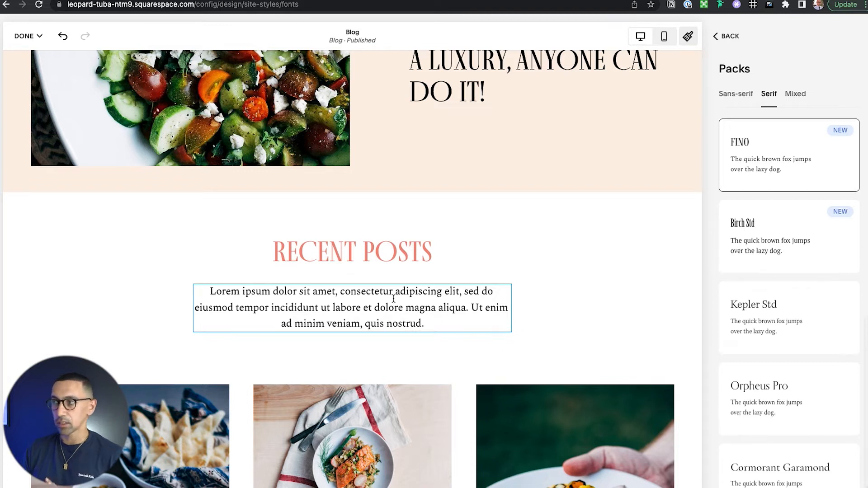
pyautogui.scroll(2, 393, 298)
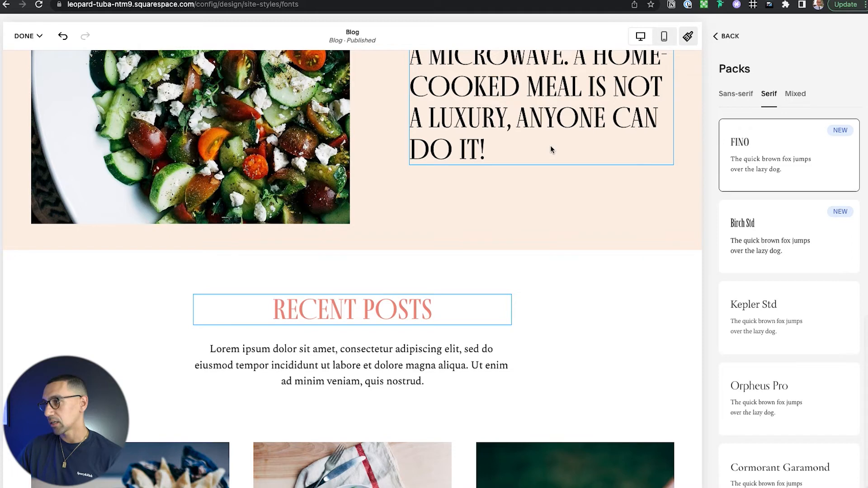
pyautogui.scroll(-6, 550, 145)
pyautogui.scroll(-10, 340, 195)
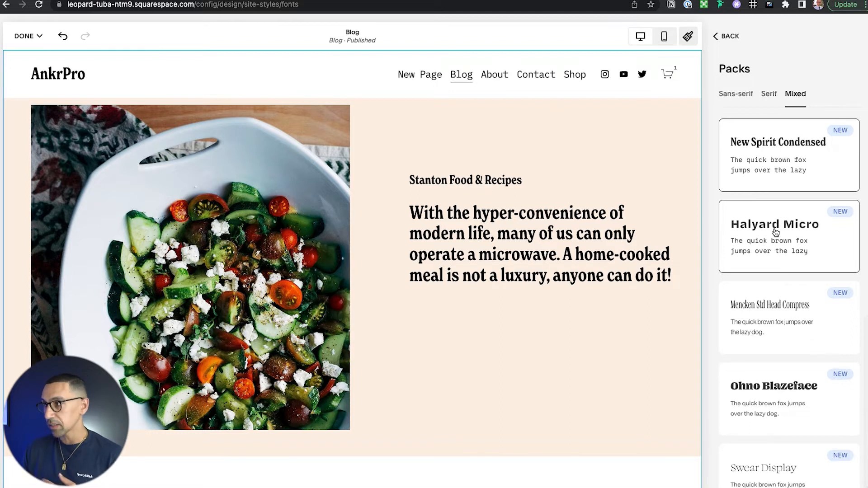
# - Examine the mixed New Spirit Condensed pack in the Blog page's Recent Posts heading, intro paragraph and post summaries
pyautogui.scroll(-10, 504, 304)
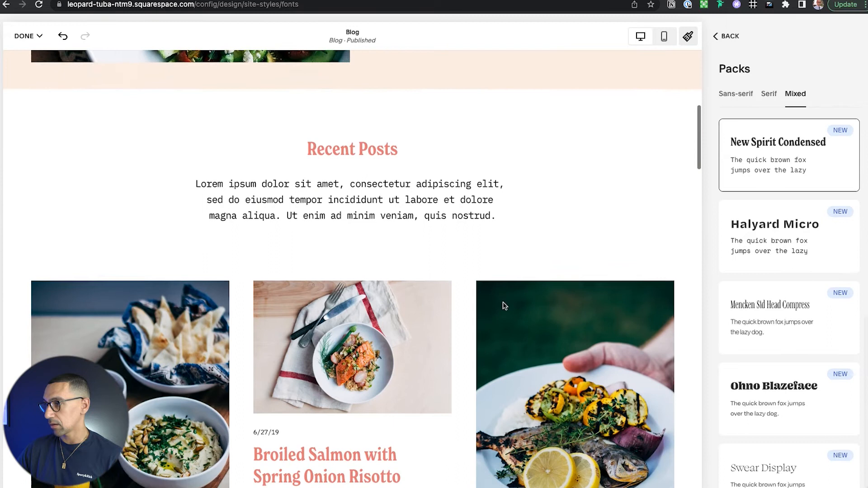
pyautogui.scroll(2, 367, 179)
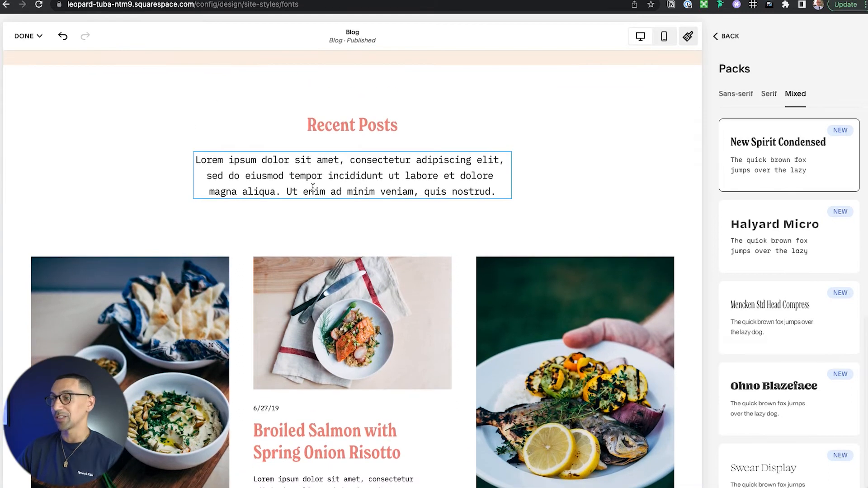
pyautogui.scroll(1, 347, 187)
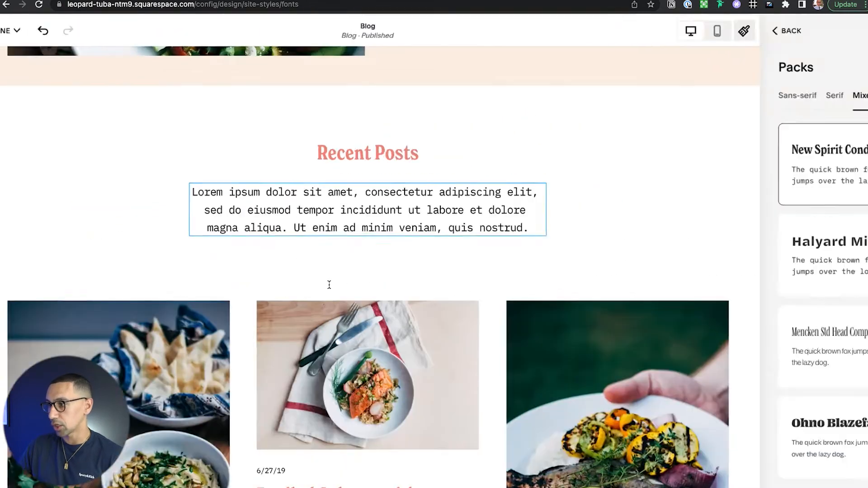
pyautogui.scroll(-7, 329, 284)
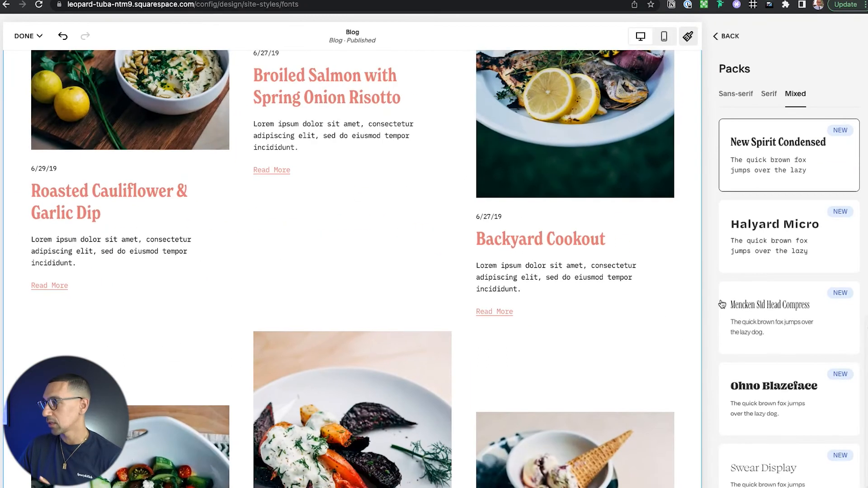
# - Apply the mixed Ohno Blazeface font pack and check the Blog page's post titles and banner quote
pyautogui.scroll(-1, 778, 248)
pyautogui.scroll(-1, 777, 248)
pyautogui.click(776, 318)
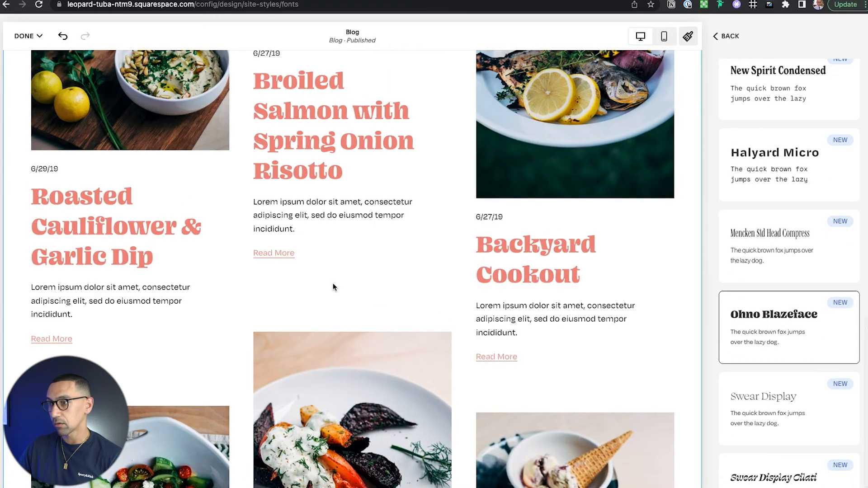
pyautogui.scroll(10, 333, 286)
pyautogui.scroll(5, 543, 285)
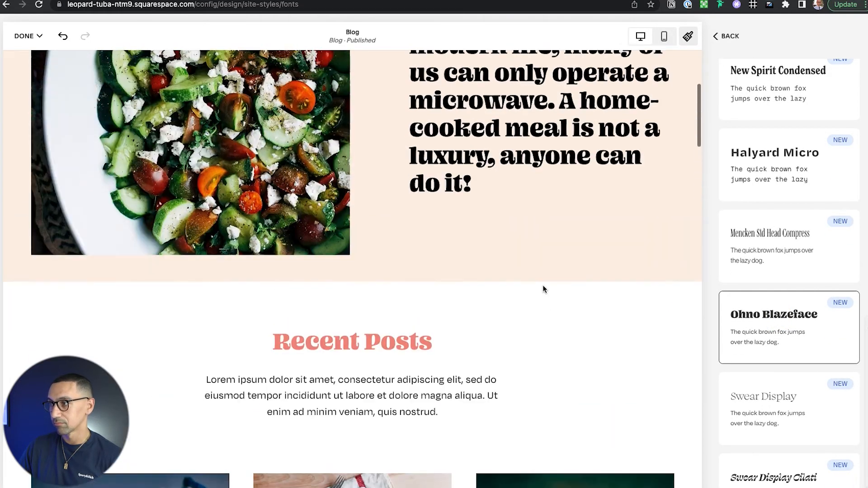
pyautogui.scroll(1, 543, 284)
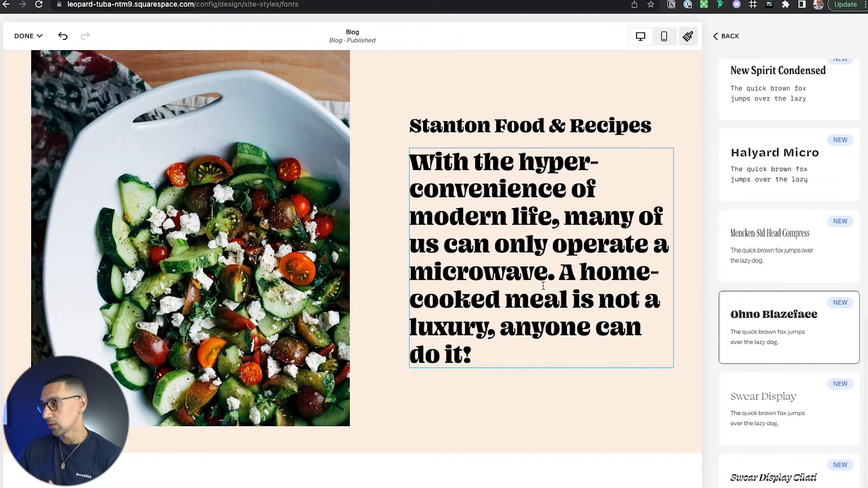
# - Apply the Swear Display Cilati font pack and check the Blog page's Recent Posts section
pyautogui.scroll(-3, 747, 329)
pyautogui.click(778, 348)
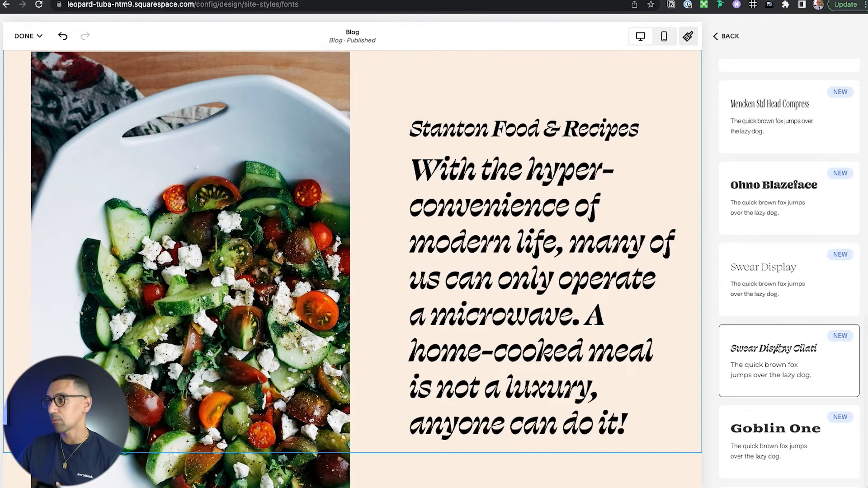
pyautogui.scroll(-8, 624, 297)
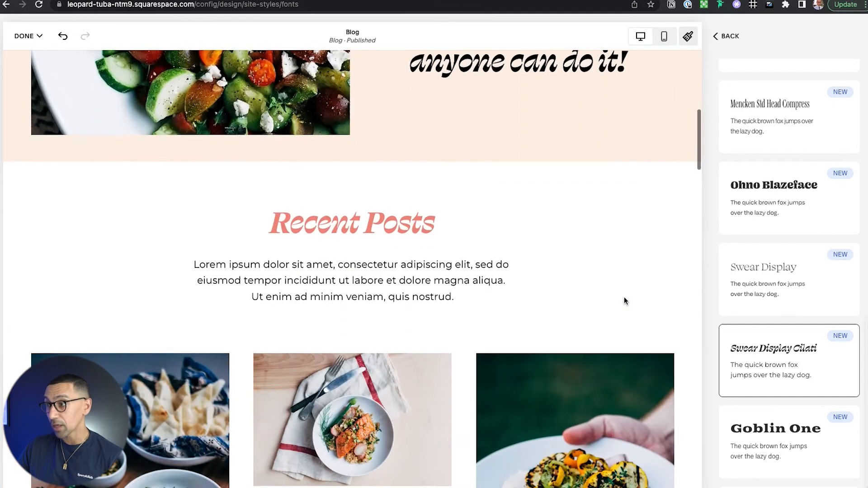
pyautogui.scroll(-2, 466, 280)
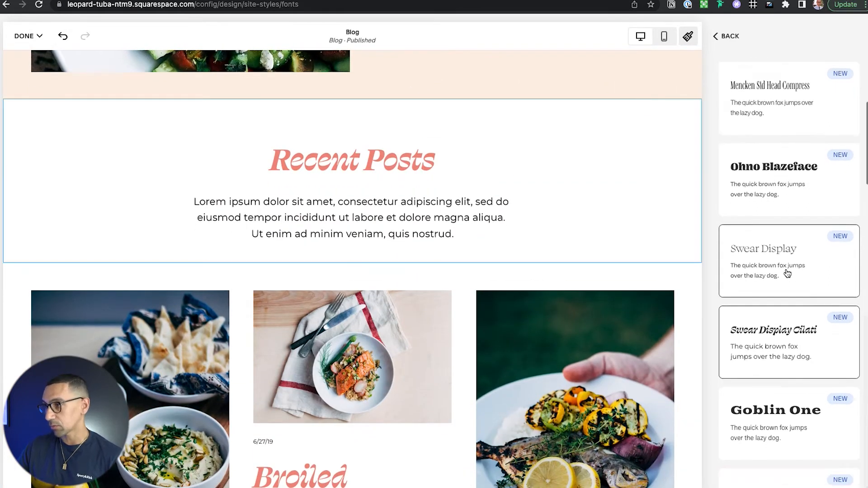
# - Browse further through the mixed packs, apply Poppins and check the Blog page's Recent Posts section and banner
pyautogui.scroll(-2, 789, 335)
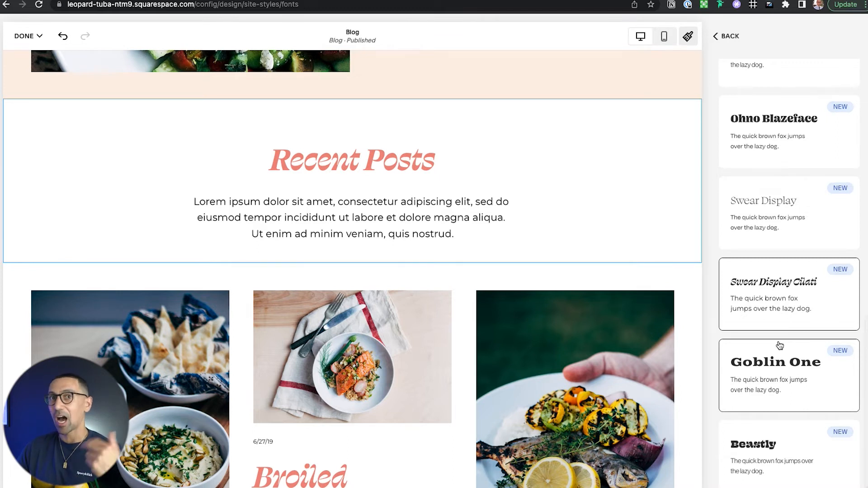
pyautogui.scroll(-7, 779, 346)
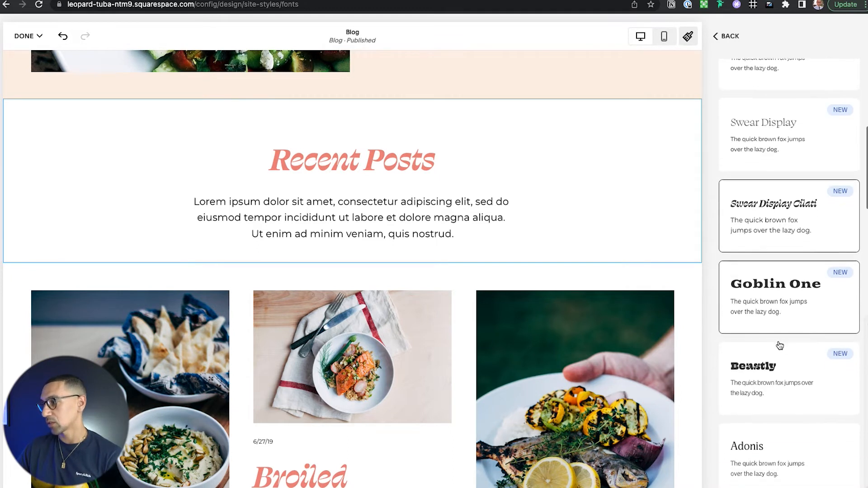
pyautogui.scroll(-7, 796, 371)
pyautogui.scroll(-7, 796, 372)
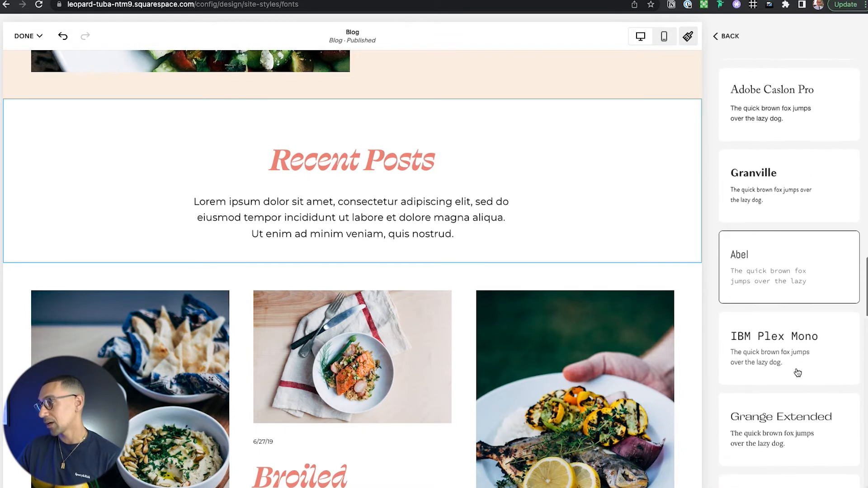
pyautogui.scroll(-6, 796, 371)
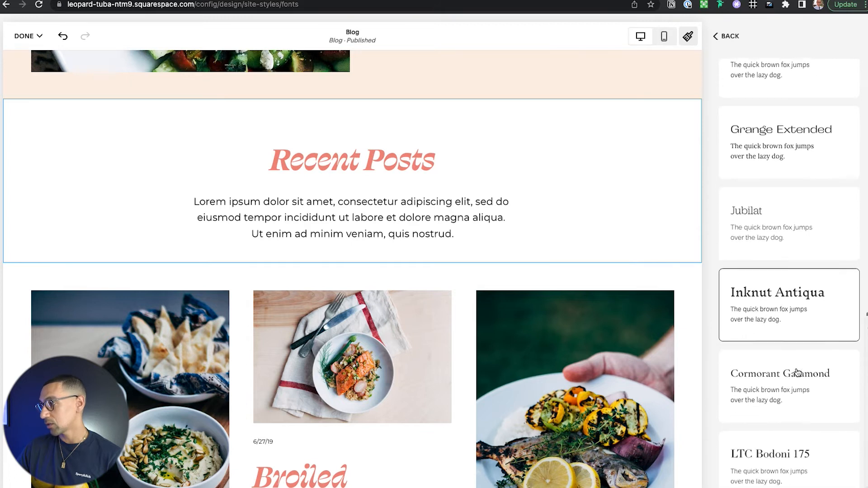
pyautogui.scroll(-2, 796, 372)
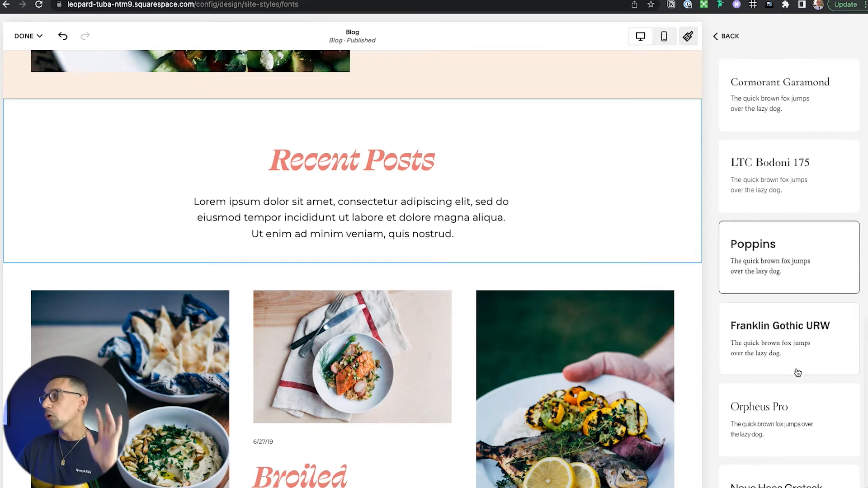
pyautogui.click(796, 263)
pyautogui.scroll(5, 432, 360)
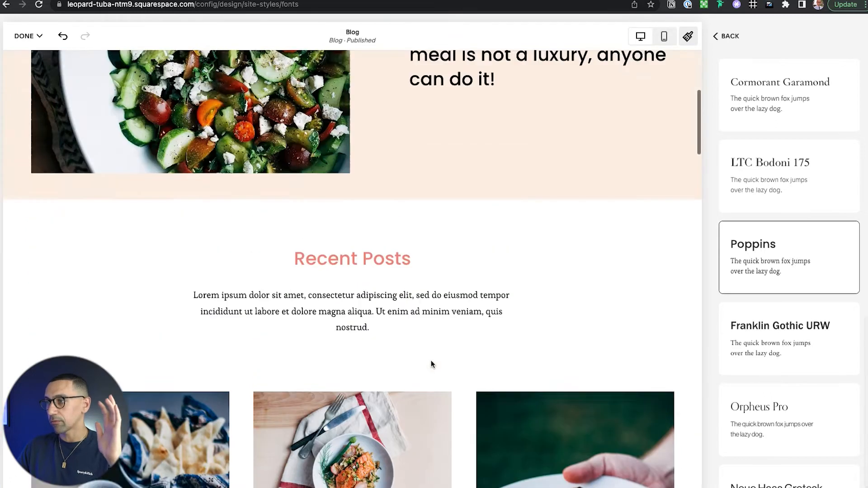
pyautogui.scroll(4, 430, 359)
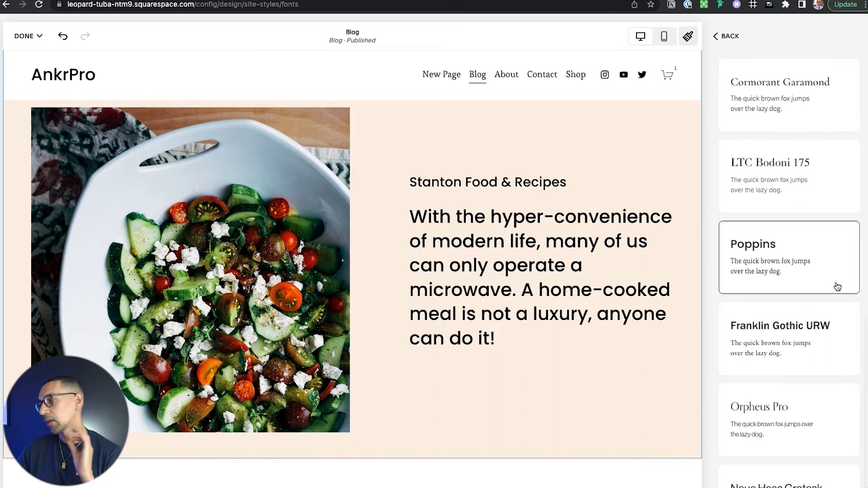
# - Apply the Neue Haas Grotesk Display font pack and check the Blog page's Recent Posts heading and post summaries
pyautogui.scroll(-2, 803, 300)
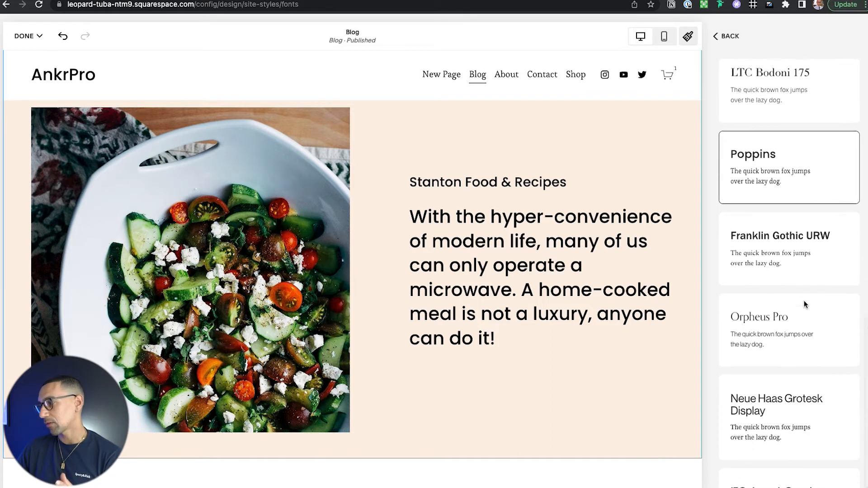
pyautogui.click(803, 408)
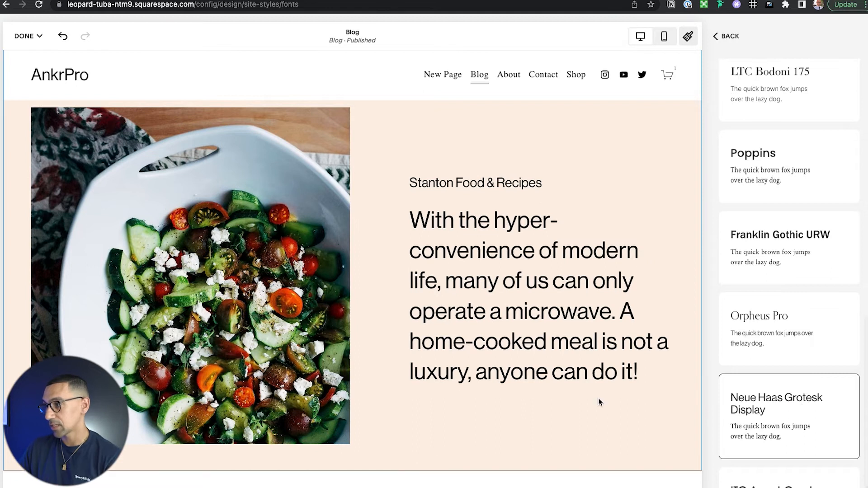
pyautogui.scroll(-8, 470, 367)
pyautogui.scroll(-2, 470, 367)
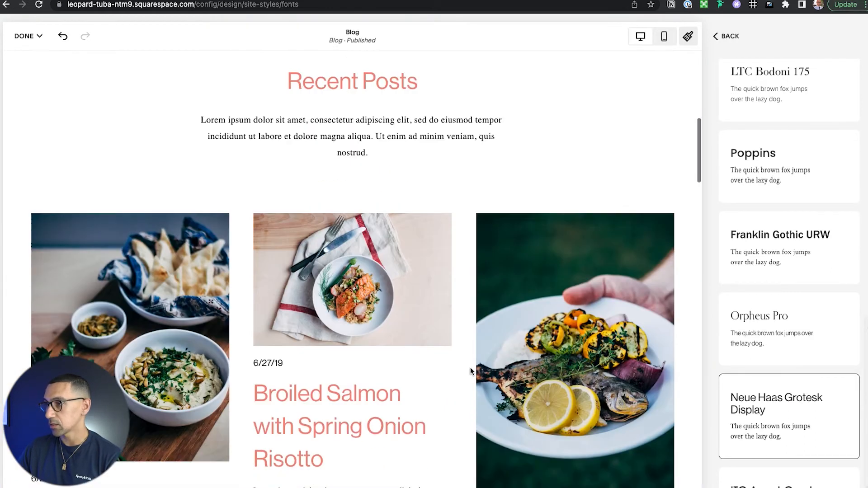
pyautogui.scroll(1, 304, 145)
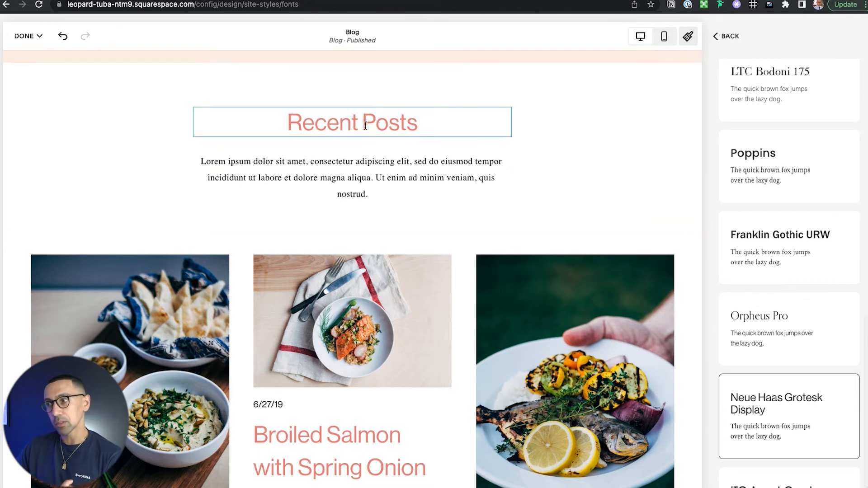
pyautogui.scroll(-5, 349, 210)
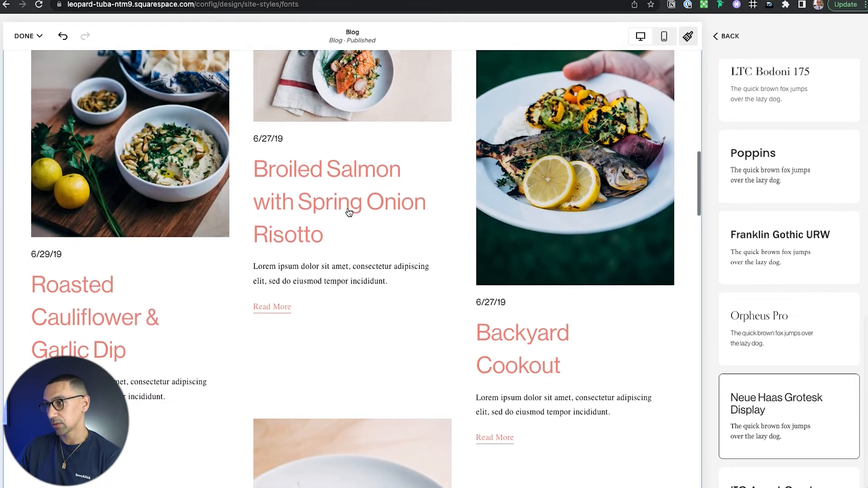
# - Apply the ITC Avant Garde Gothic Pro font pack to preview it on the Blog page's posts
pyautogui.scroll(-2, 355, 262)
pyautogui.scroll(-1, 754, 348)
pyautogui.scroll(-3, 768, 357)
pyautogui.click(801, 366)
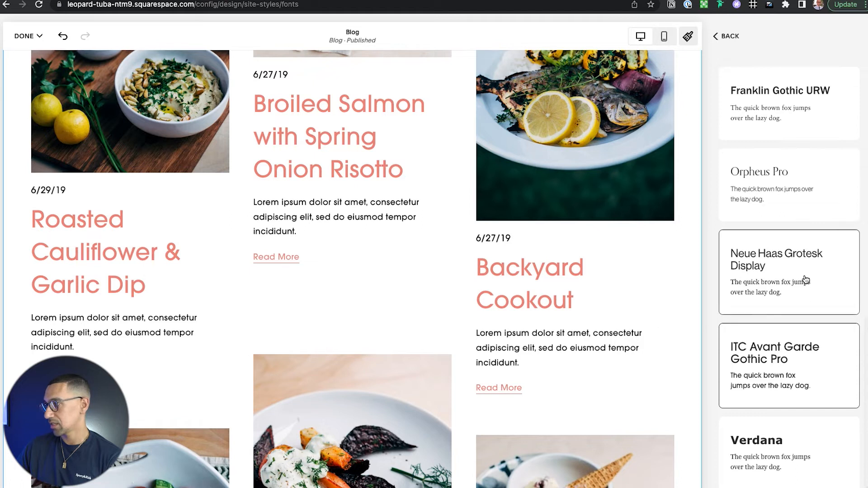
# - Apply the LTC Bodoni 175 font pack and check the Blog page's post titles and Recent Posts heading
pyautogui.scroll(7, 804, 280)
pyautogui.scroll(2, 804, 277)
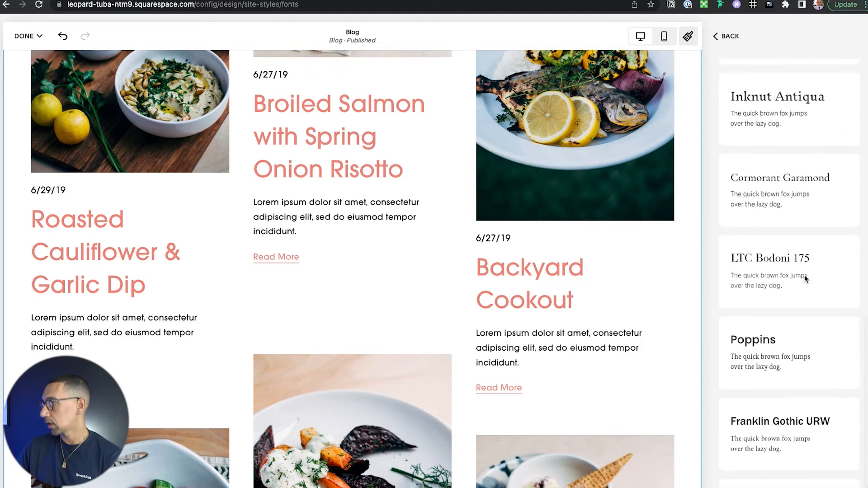
pyautogui.click(804, 280)
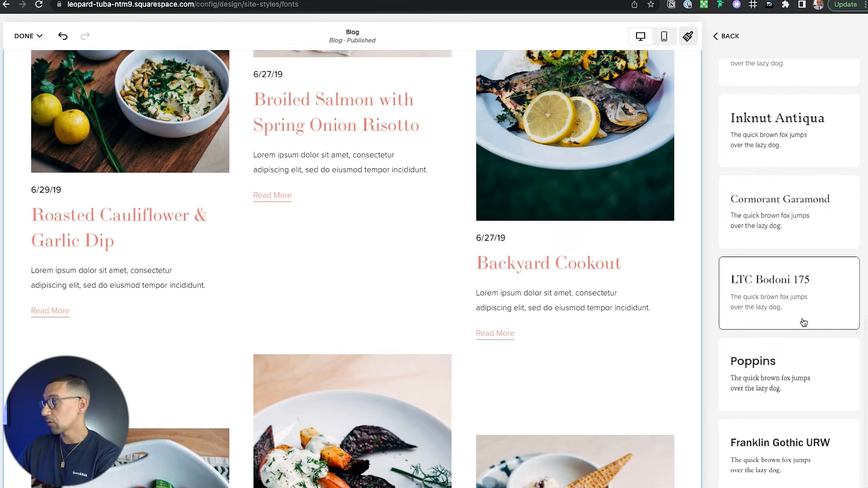
pyautogui.scroll(7, 375, 280)
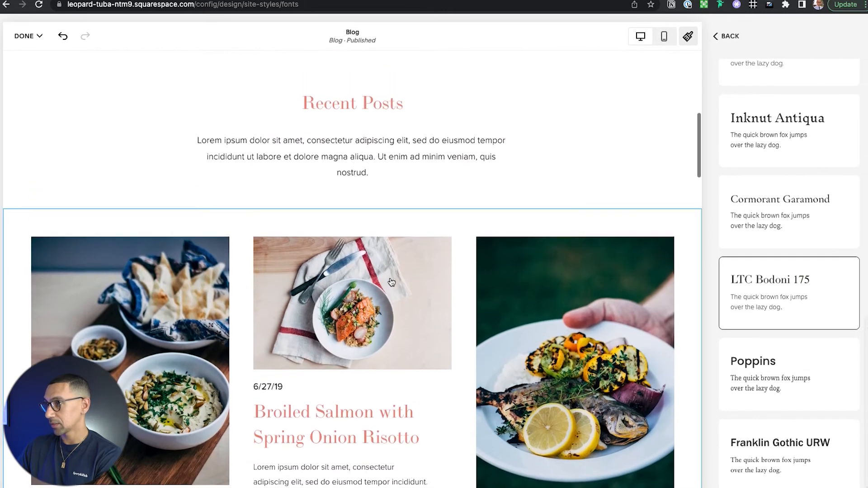
# - Apply the mixed Swear Display font pack and check it in the Blog page's banner text
pyautogui.scroll(10, 787, 312)
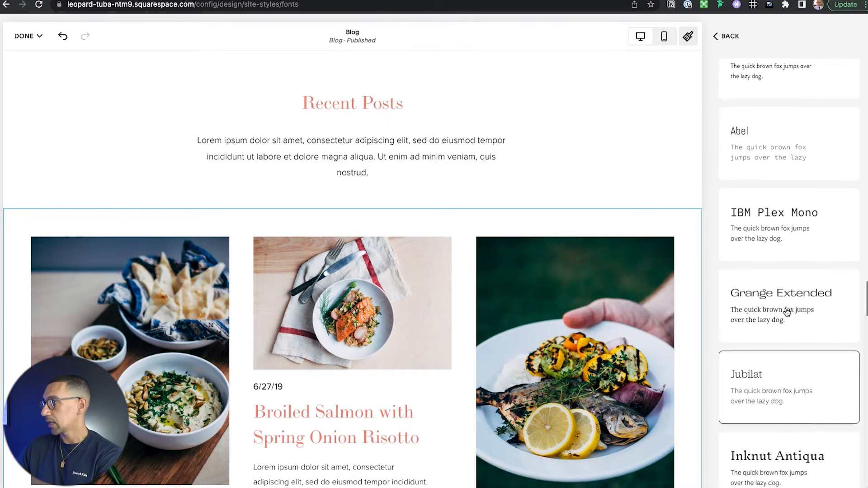
pyautogui.scroll(7, 787, 312)
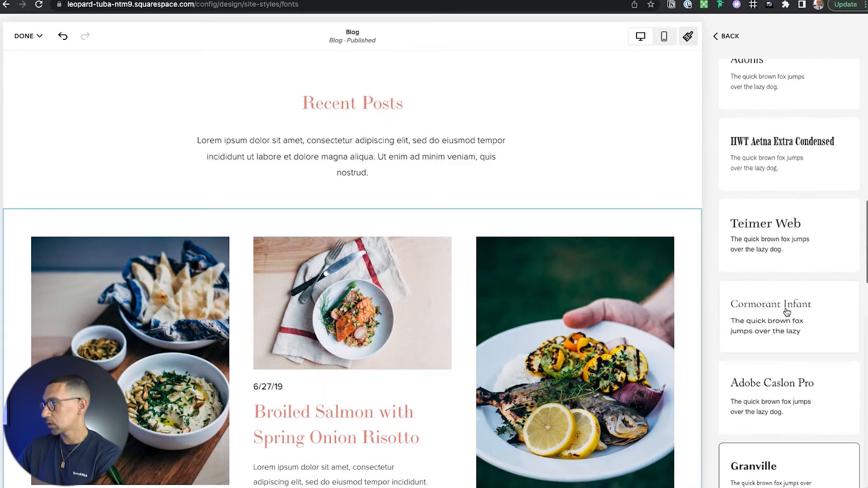
pyautogui.scroll(7, 786, 312)
pyautogui.click(790, 234)
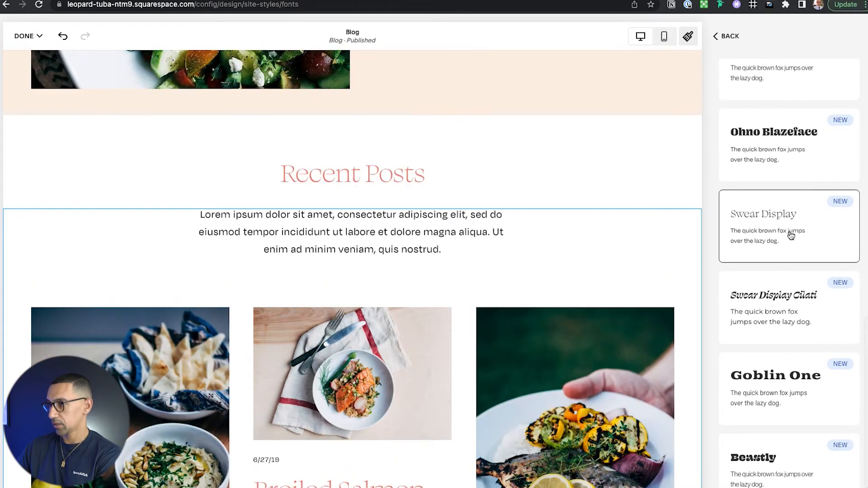
pyautogui.scroll(8, 434, 265)
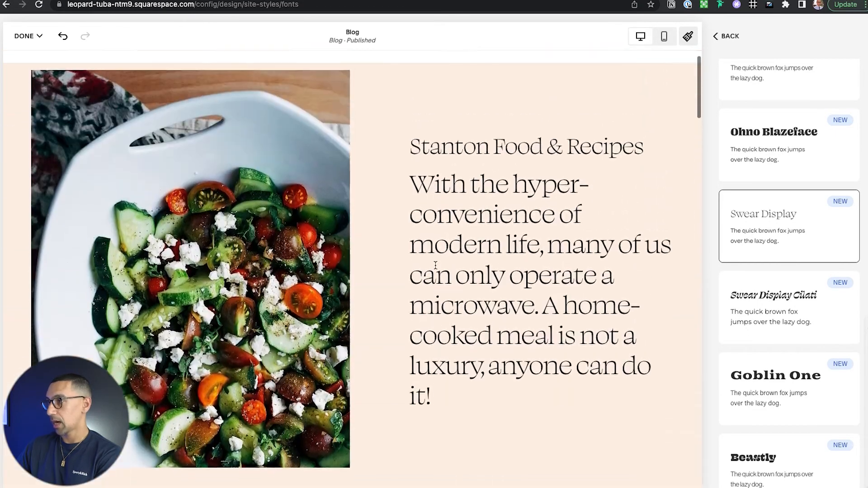
# - Review the Swear Display pack across the Blog page and return to the Fonts overview's Global Text Styles
pyautogui.scroll(-1, 470, 246)
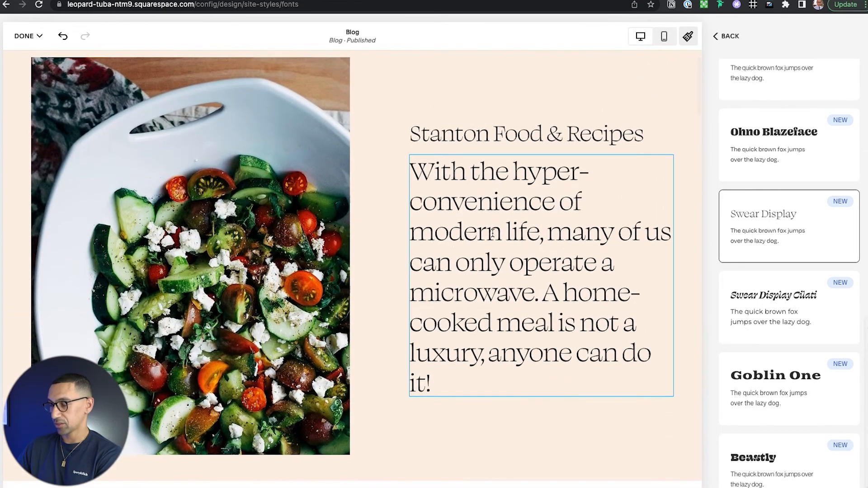
pyautogui.scroll(-10, 496, 263)
pyautogui.scroll(6, 497, 265)
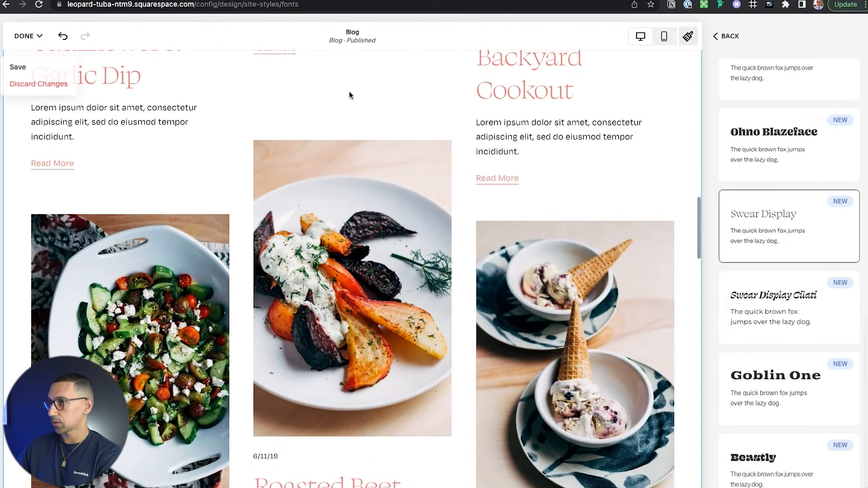
pyautogui.click(720, 36)
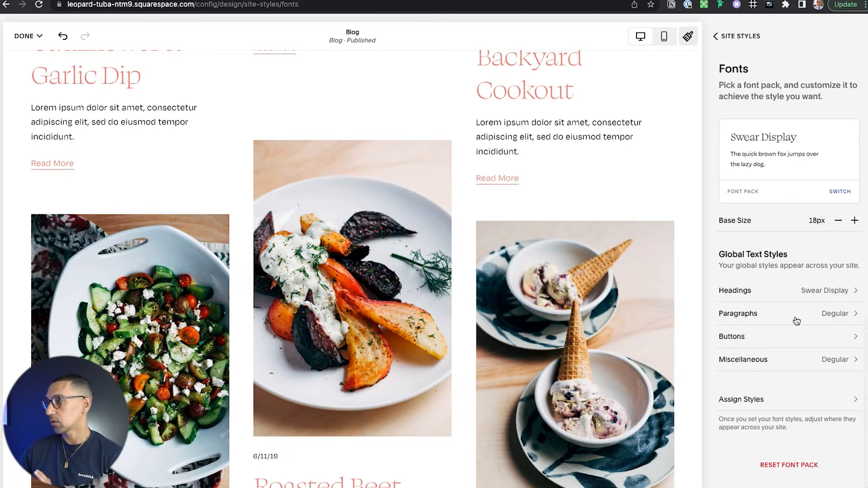
pyautogui.scroll(2, 796, 321)
pyautogui.scroll(5, 796, 321)
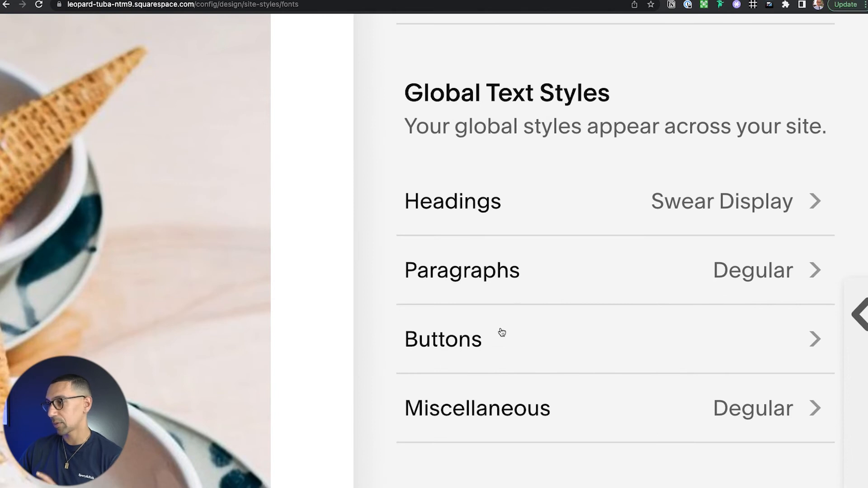
pyautogui.scroll(-7, 624, 270)
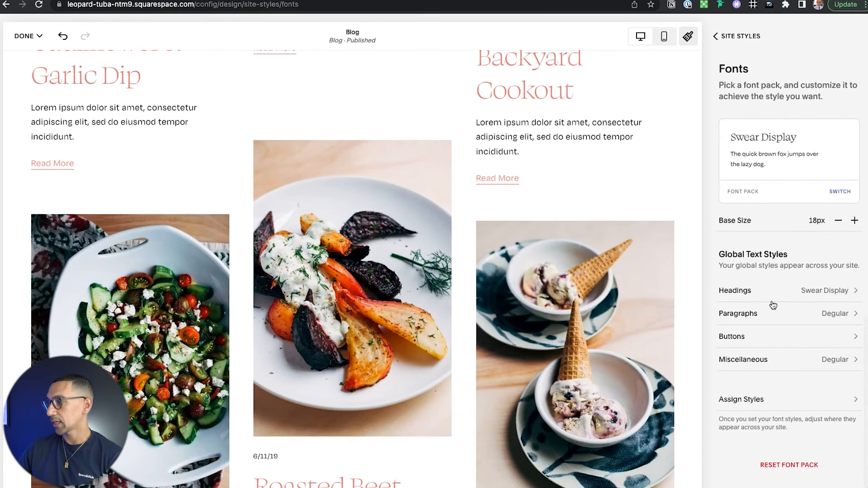
# - Open the global Headings style settings and examine the headings throughout the Blog page, from the posts to the newsletter section
pyautogui.click(773, 291)
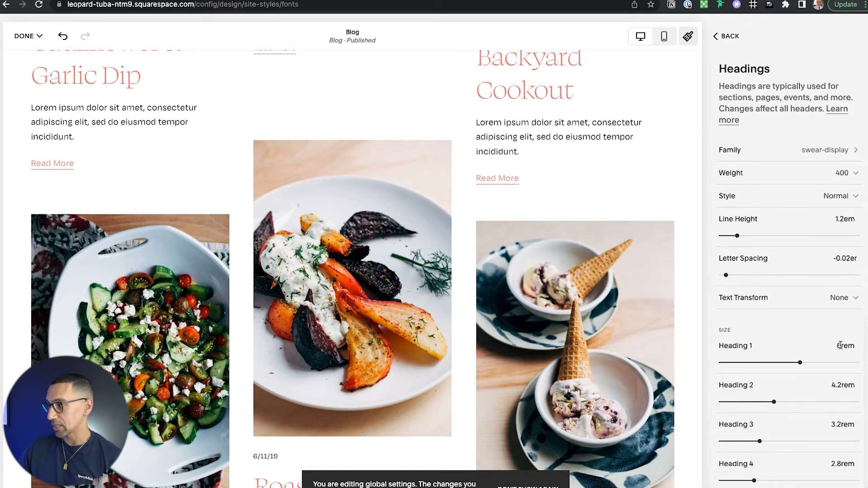
pyautogui.scroll(15, 361, 284)
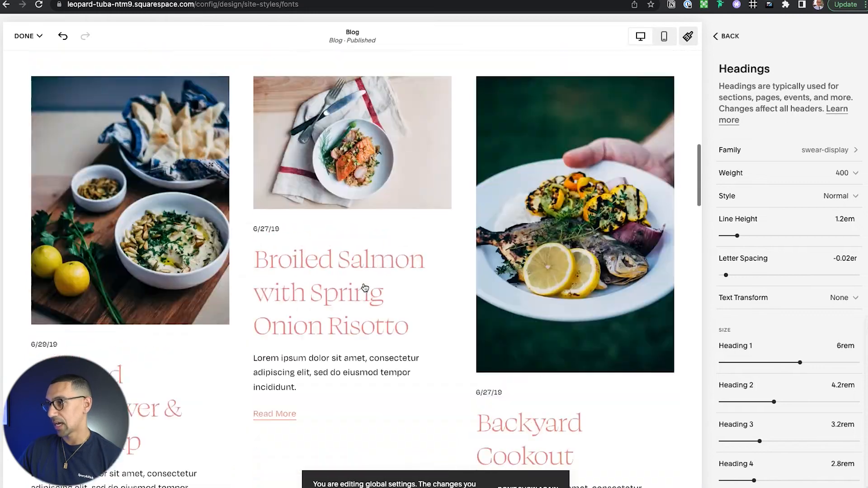
pyautogui.scroll(-20, 513, 181)
pyautogui.scroll(4, 513, 190)
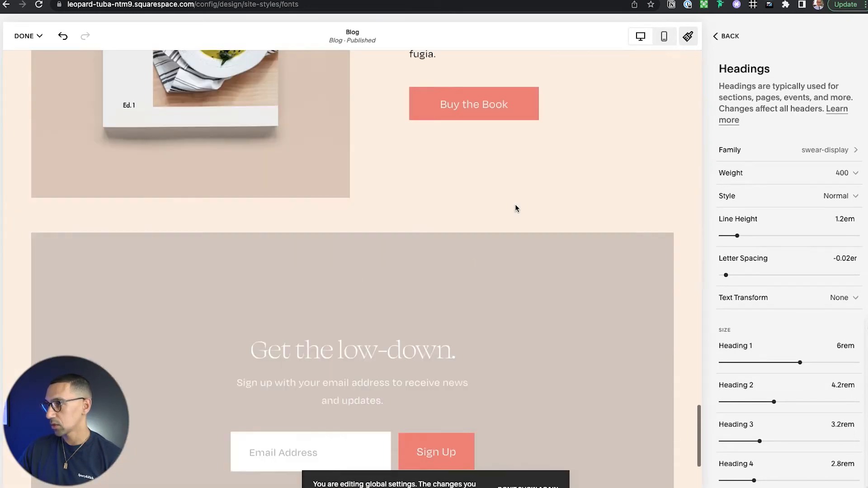
pyautogui.scroll(7, 514, 204)
pyautogui.scroll(-10, 515, 207)
pyautogui.scroll(9, 516, 208)
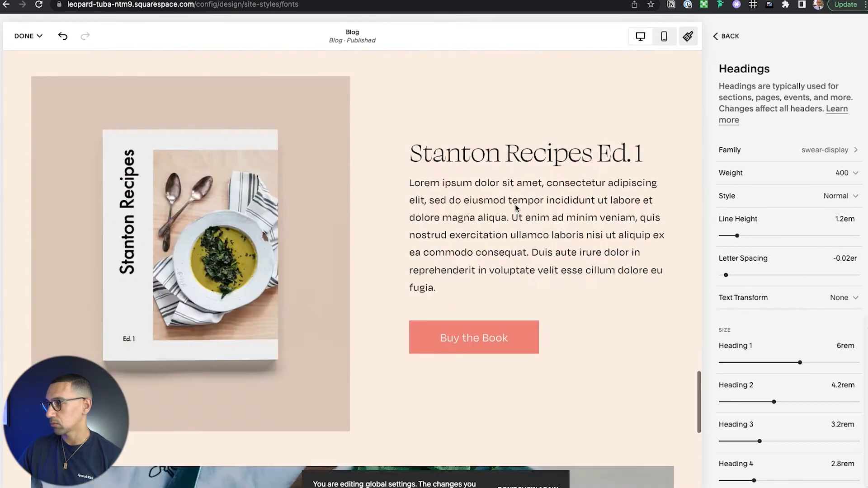
pyautogui.scroll(15, 516, 208)
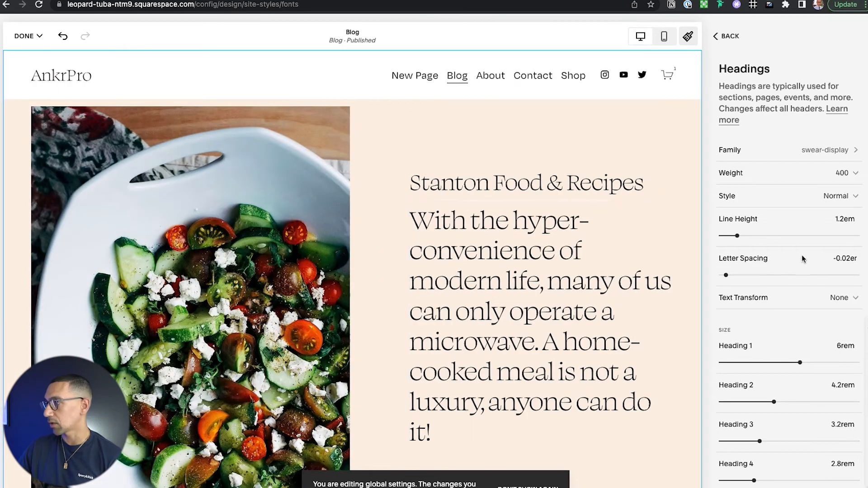
# - Try a weight of 700 for the global Headings style, check the Recent Posts heading, and restore the weight to 400
pyautogui.click(749, 173)
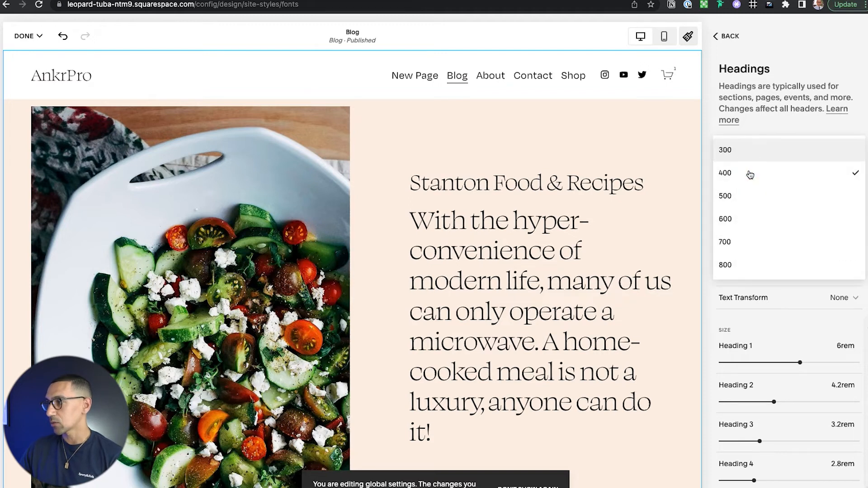
pyautogui.click(745, 245)
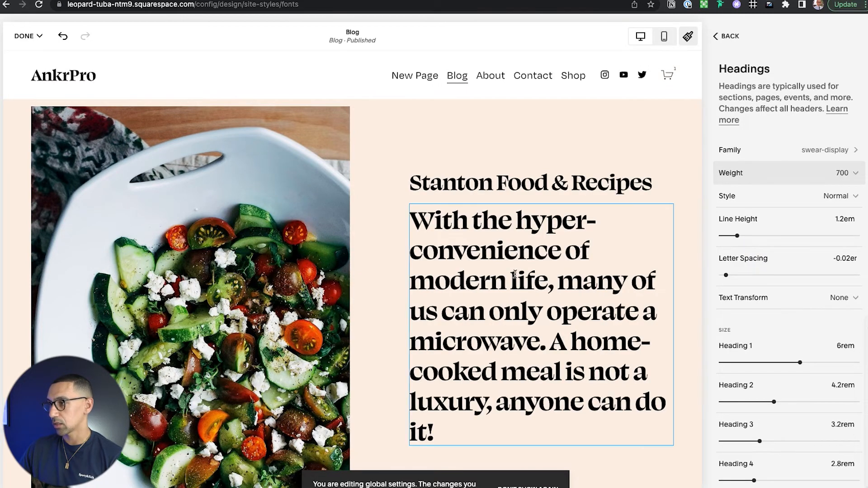
pyautogui.scroll(-8, 514, 273)
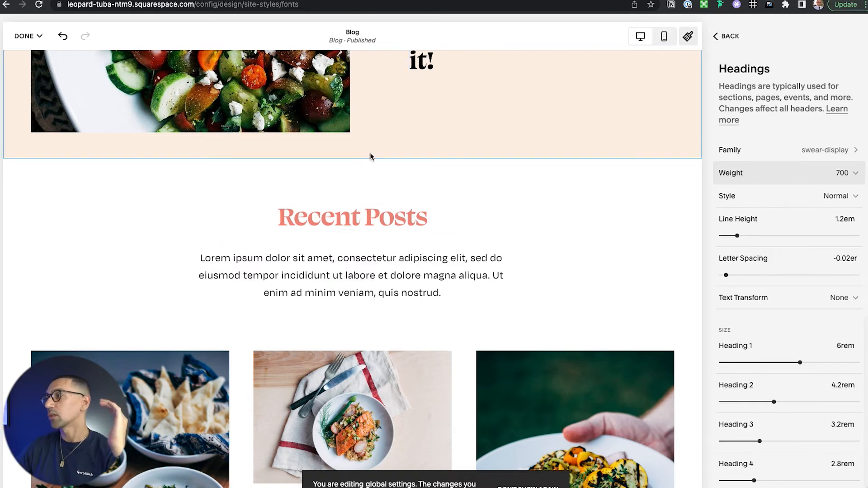
pyautogui.click(784, 173)
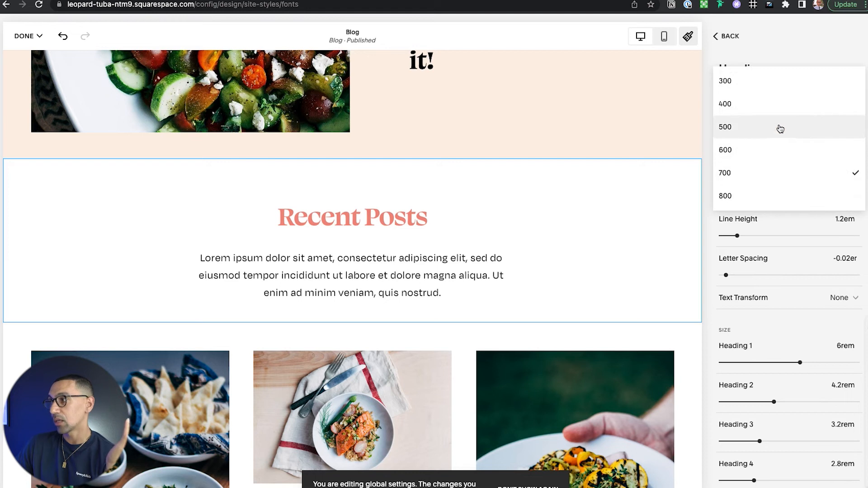
pyautogui.click(778, 107)
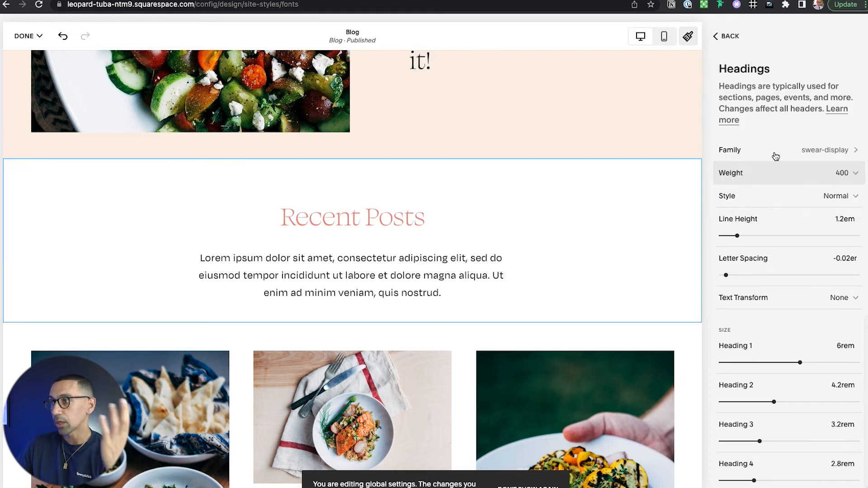
# - Set the global Headings weight to 500 and close the site styles
pyautogui.click(790, 173)
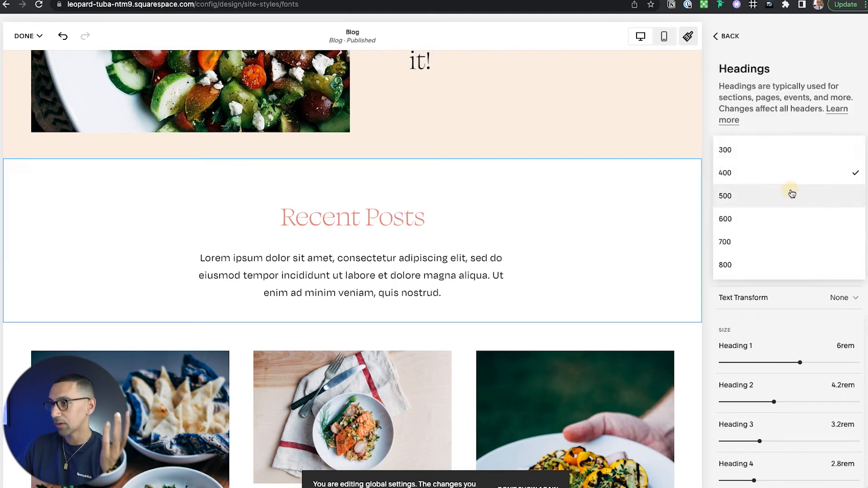
pyautogui.click(791, 193)
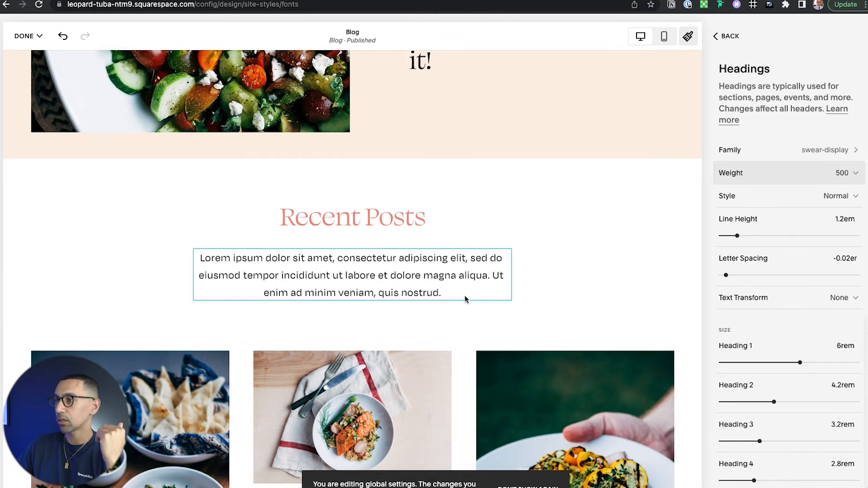
pyautogui.scroll(3, 465, 296)
pyautogui.click(28, 36)
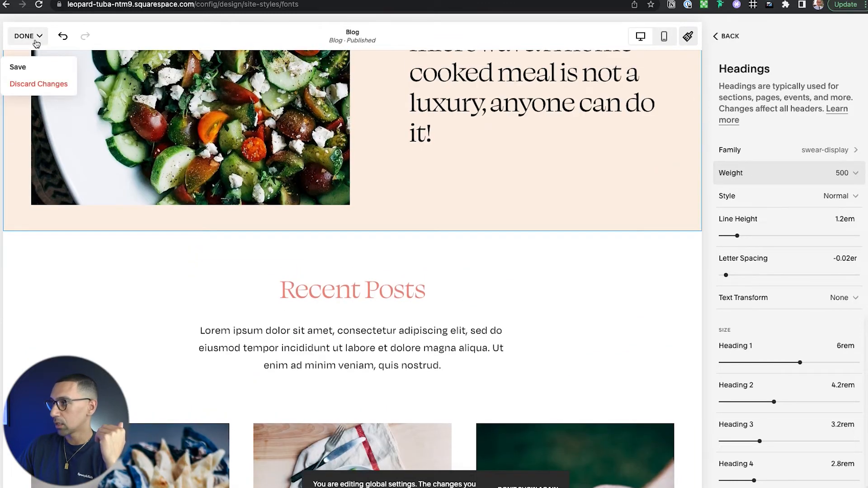
pyautogui.click(729, 37)
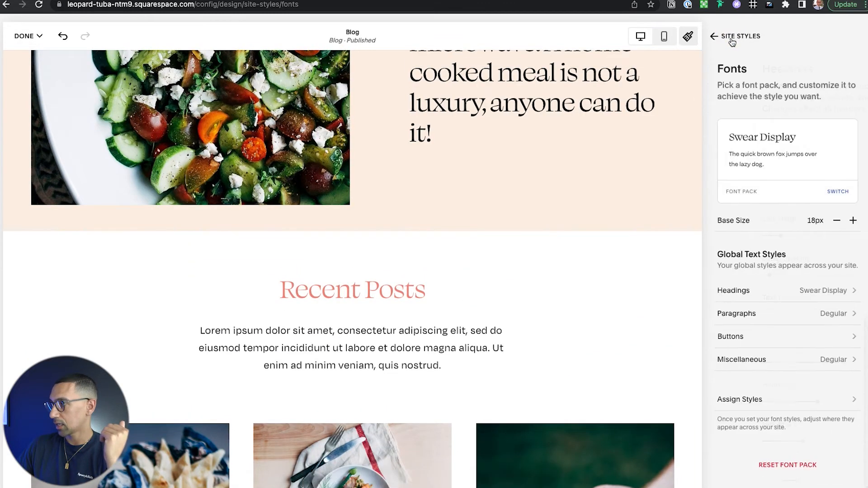
pyautogui.click(732, 43)
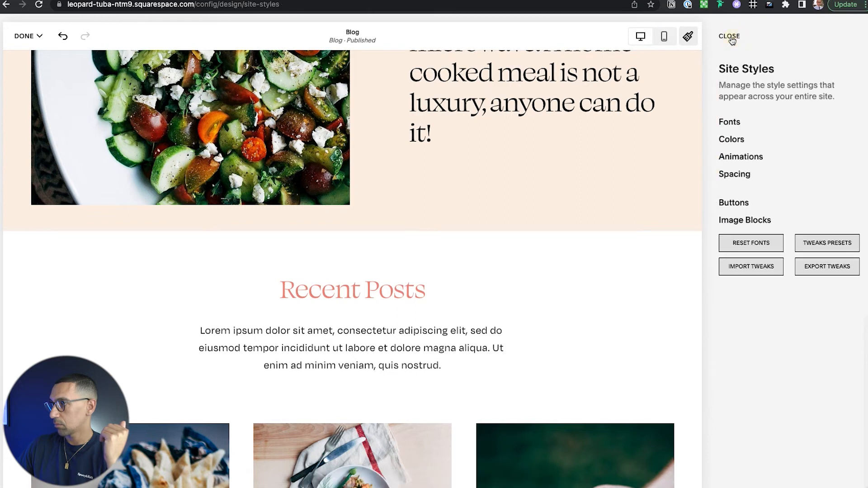
pyautogui.click(729, 36)
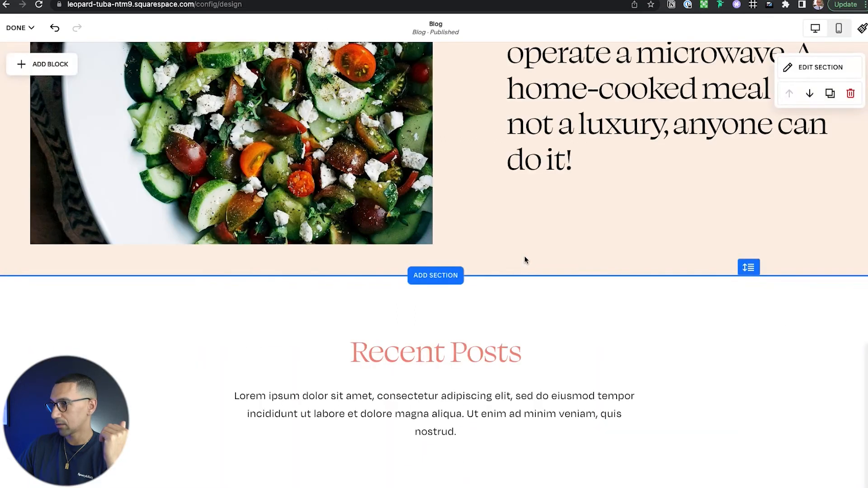
# - Make the "Recent Posts" heading bold in its text block
pyautogui.click(494, 352)
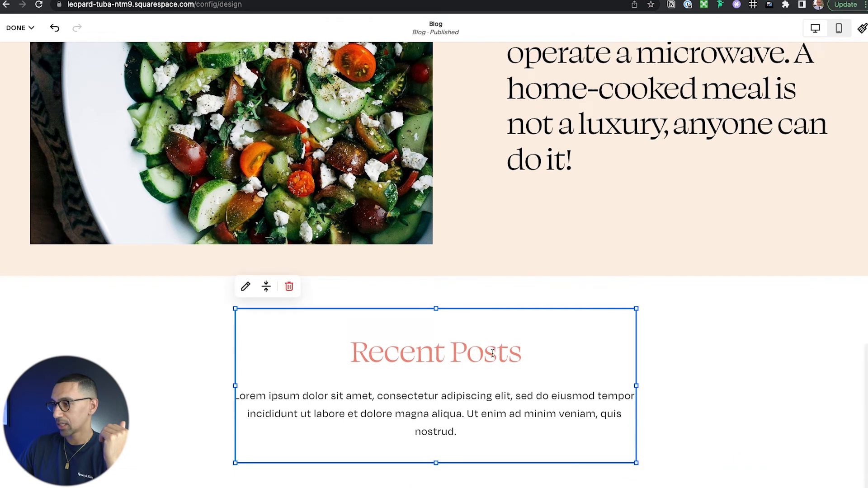
pyautogui.click(494, 353)
pyautogui.tripleClick(493, 353)
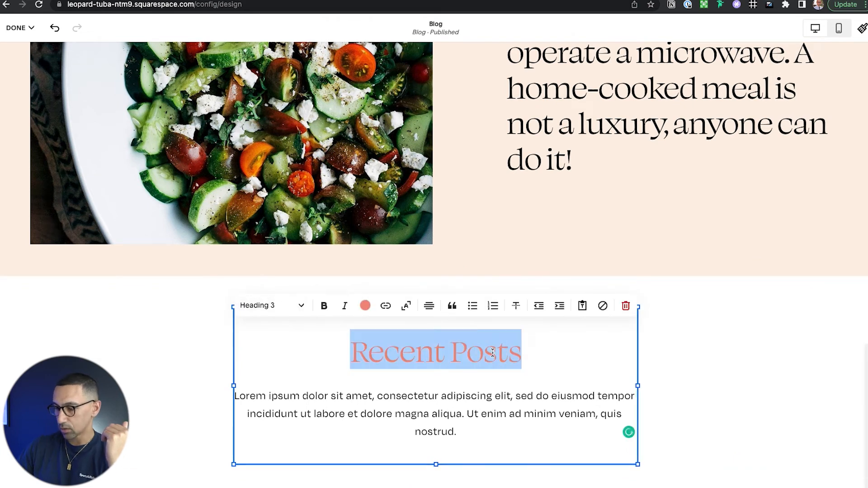
pyautogui.press('super+b')
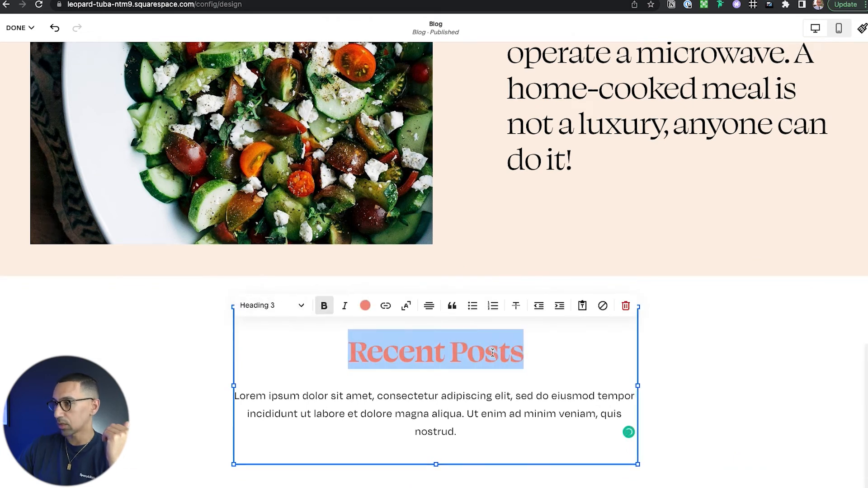
pyautogui.click(438, 366)
pyautogui.click(465, 409)
# - Try the Heading 4 and Paragraph 1 styles on the banner text beginning "With the hyper-convenience"
pyautogui.scroll(5, 494, 410)
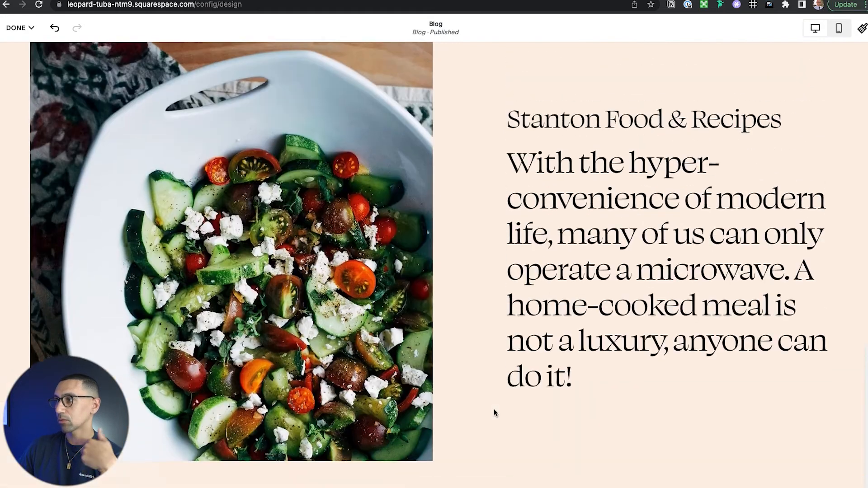
pyautogui.scroll(1, 493, 408)
pyautogui.click(663, 271)
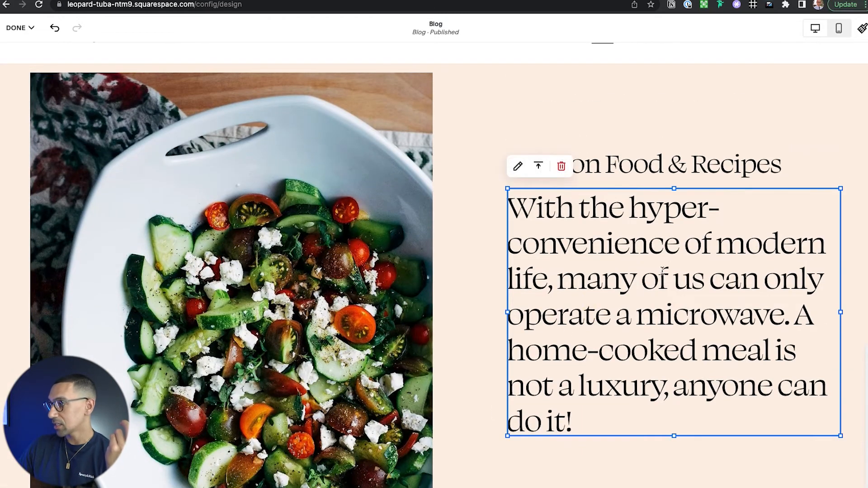
pyautogui.doubleClick(662, 271)
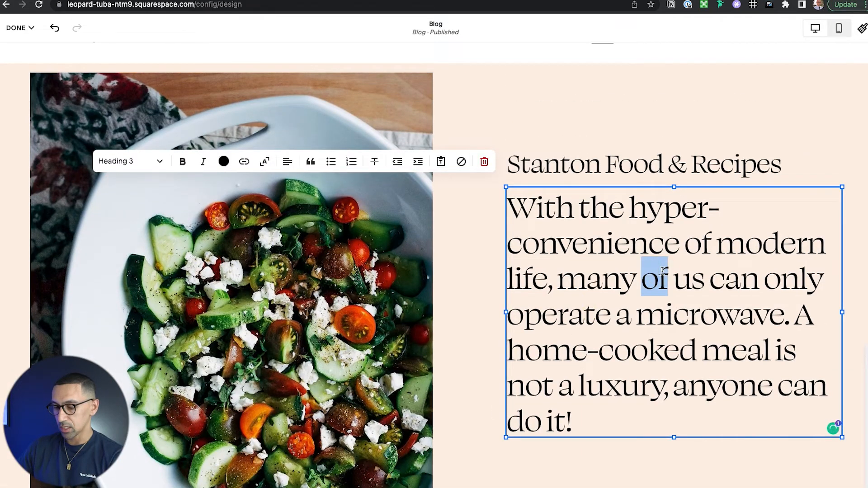
pyautogui.press('alt+super+4')
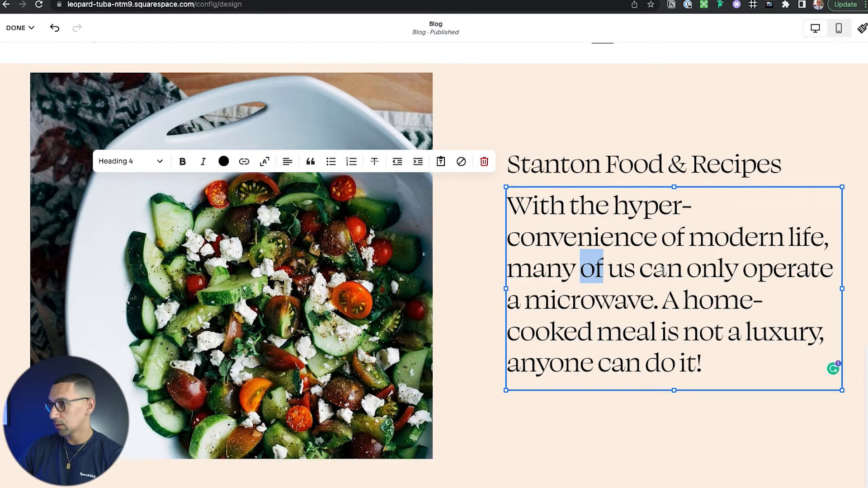
pyautogui.press('alt+super+5')
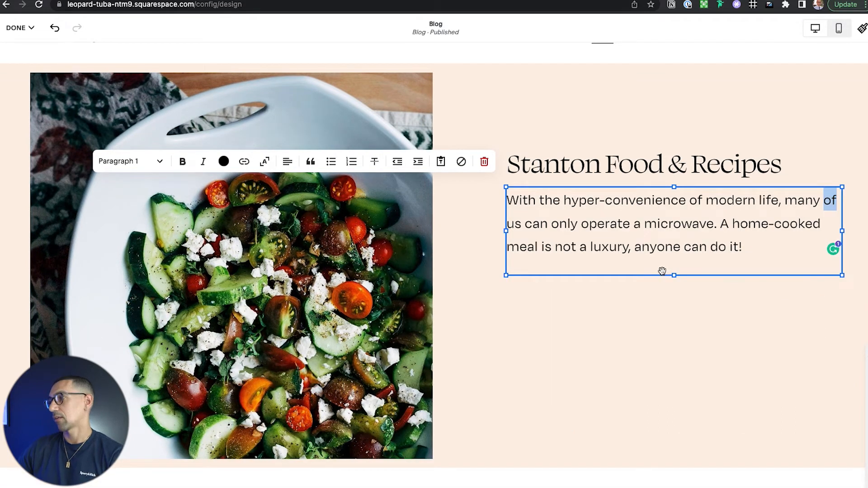
pyautogui.click(689, 326)
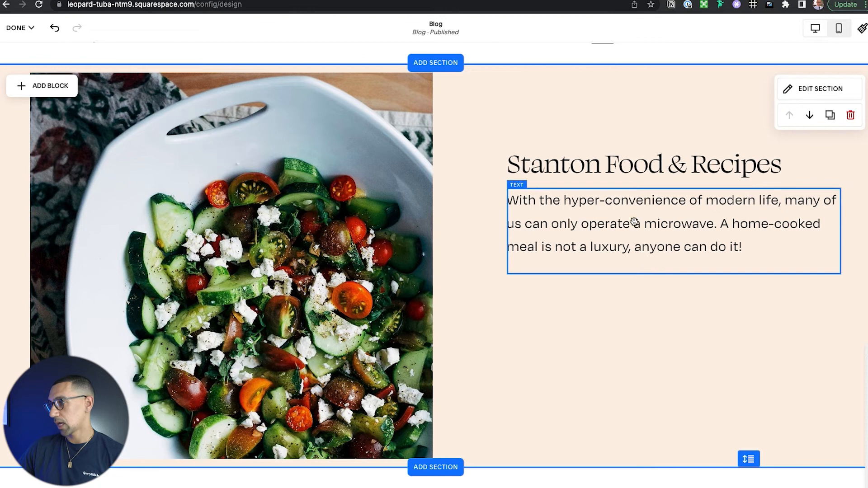
# - Return the banner text beginning "With the hyper-convenience" to the Heading 3 style
pyautogui.click(634, 222)
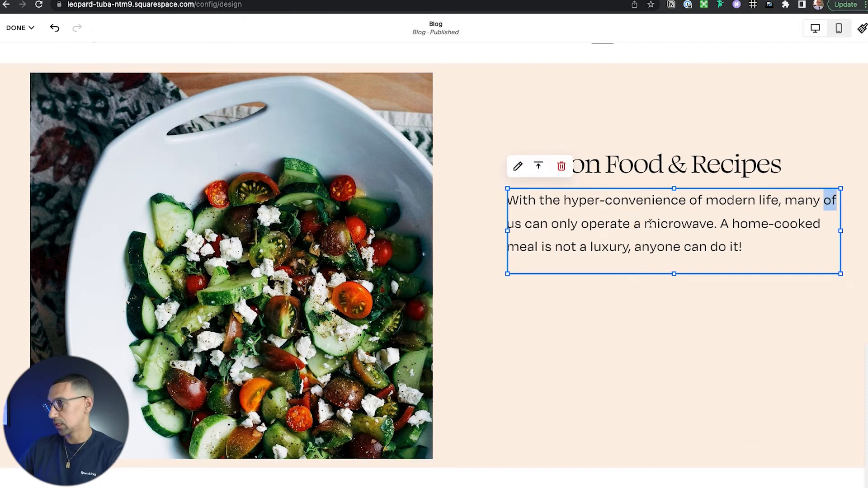
pyautogui.click(649, 223)
pyautogui.press('alt+super+3')
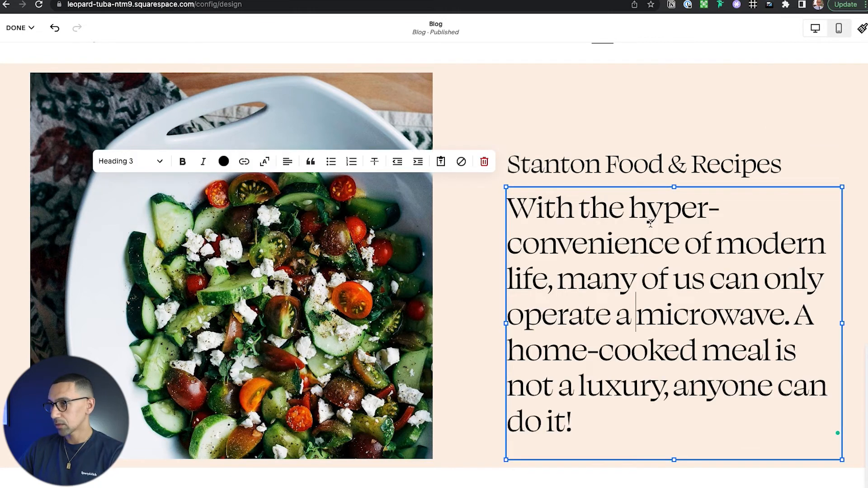
# - Format the banner line "Stanton Food & Recipes" as bold Paragraph 1 text
pyautogui.click(632, 161)
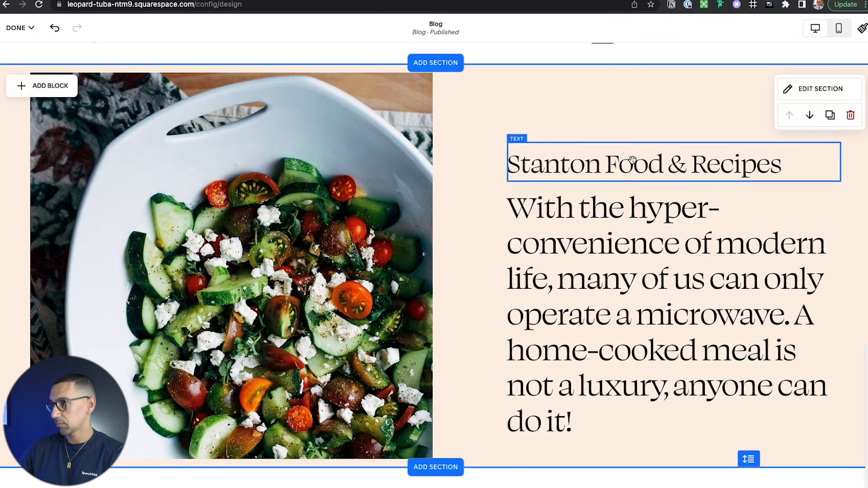
pyautogui.doubleClick(632, 161)
pyautogui.tripleClick(633, 161)
pyautogui.press('alt+super+5')
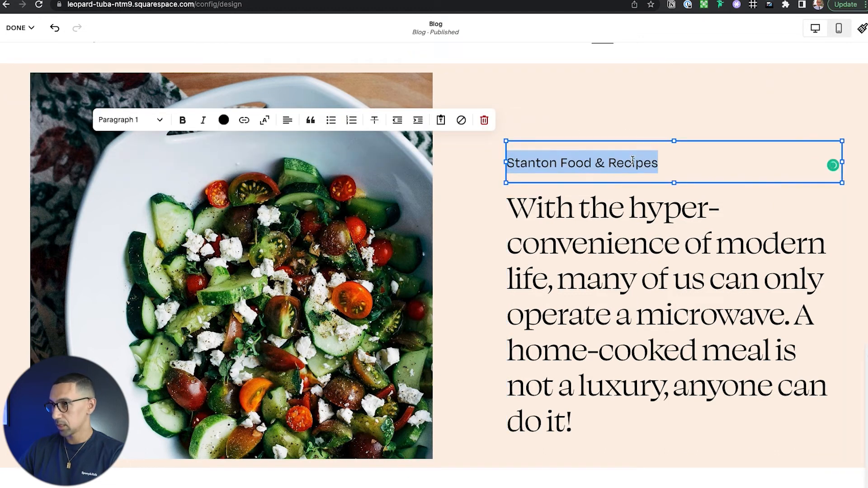
pyautogui.press('super+b')
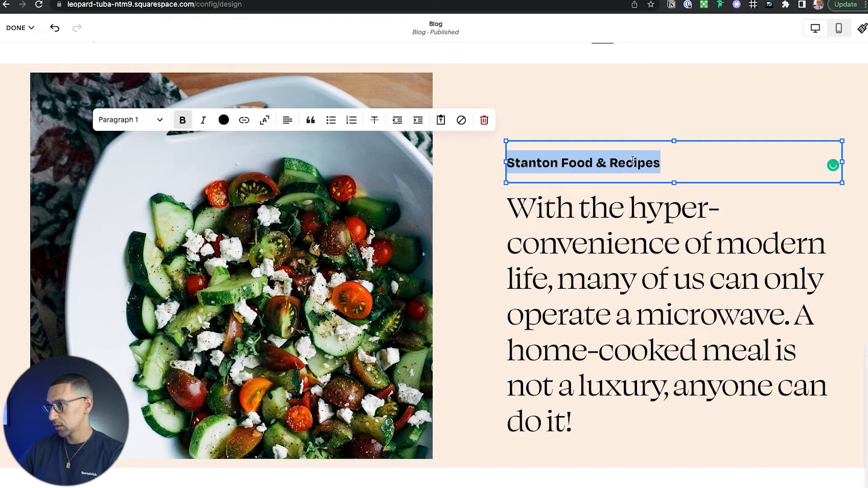
# - Move the banner line "Stanton Food & Recipes" and the text beginning "With the hyper-convenience" higher, and widen both blocks toward the image
pyautogui.click(586, 118)
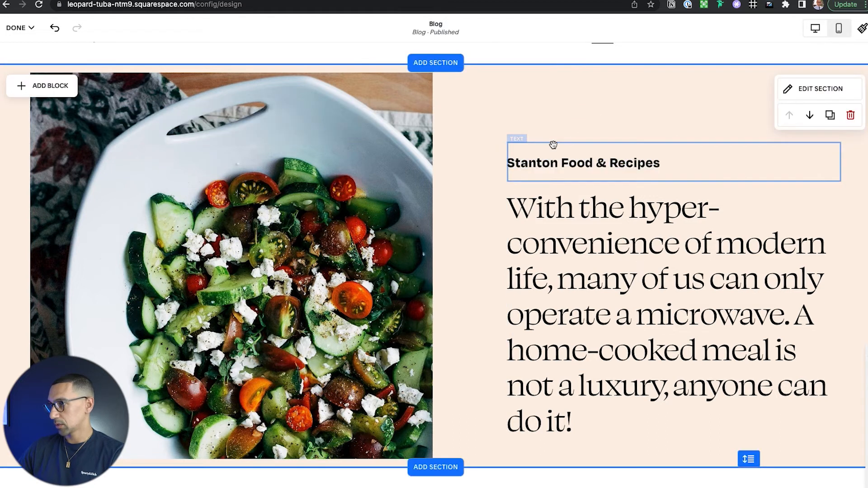
pyautogui.moveTo(516, 143); pyautogui.dragTo(508, 99)
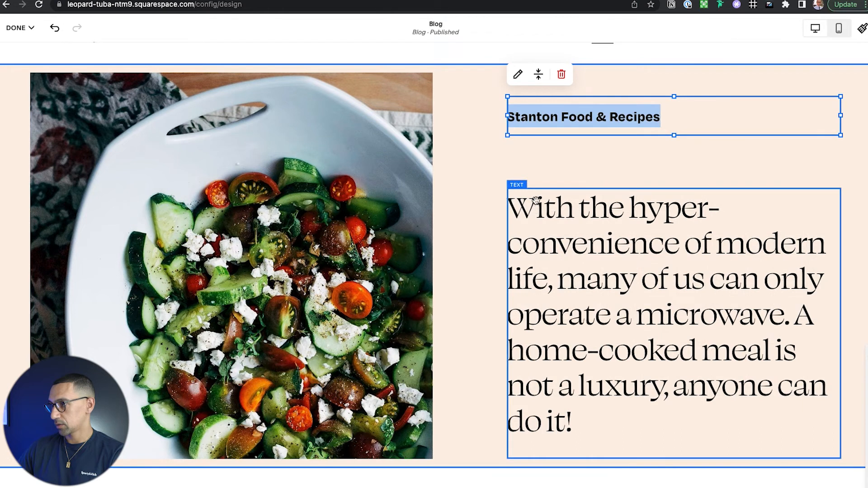
pyautogui.moveTo(522, 187); pyautogui.dragTo(519, 150)
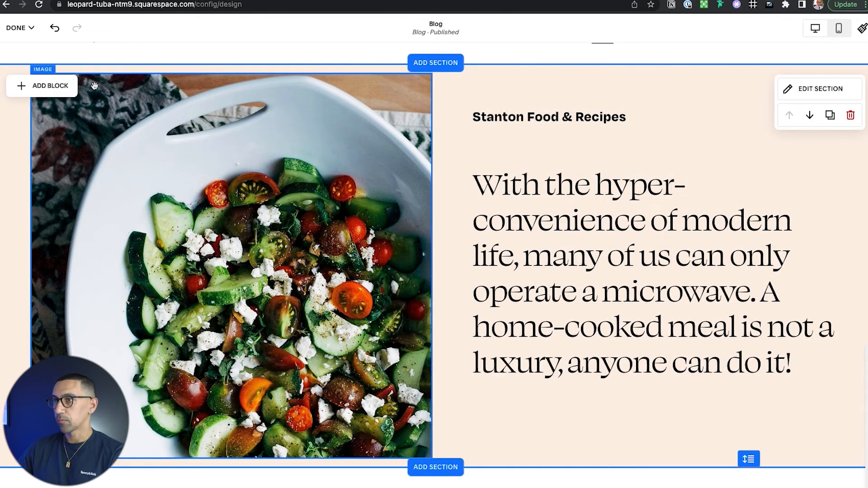
# - Save the Blog page edits, exit the page editor, and review the heading hierarchy down the page
pyautogui.click(20, 28)
pyautogui.click(45, 58)
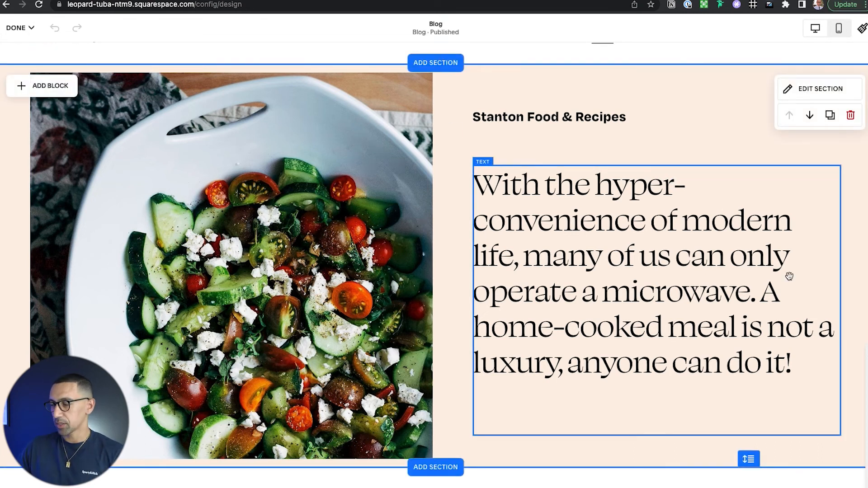
pyautogui.click(18, 28)
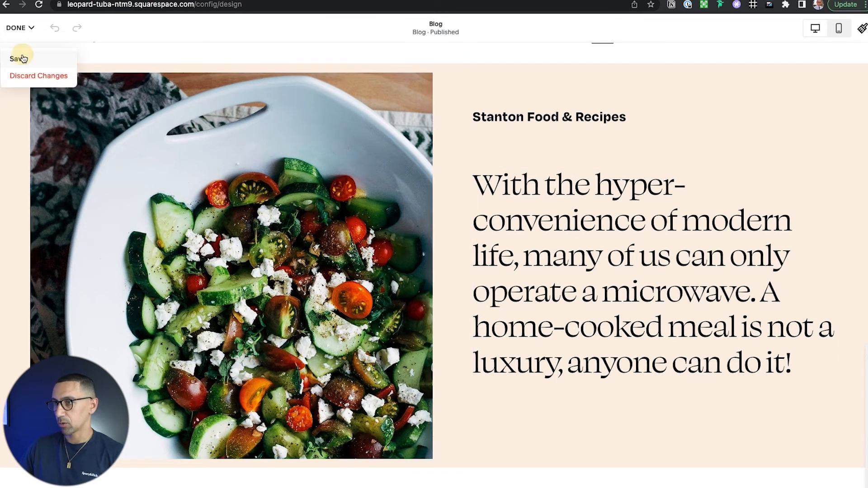
pyautogui.click(22, 58)
pyautogui.scroll(-8, 368, 263)
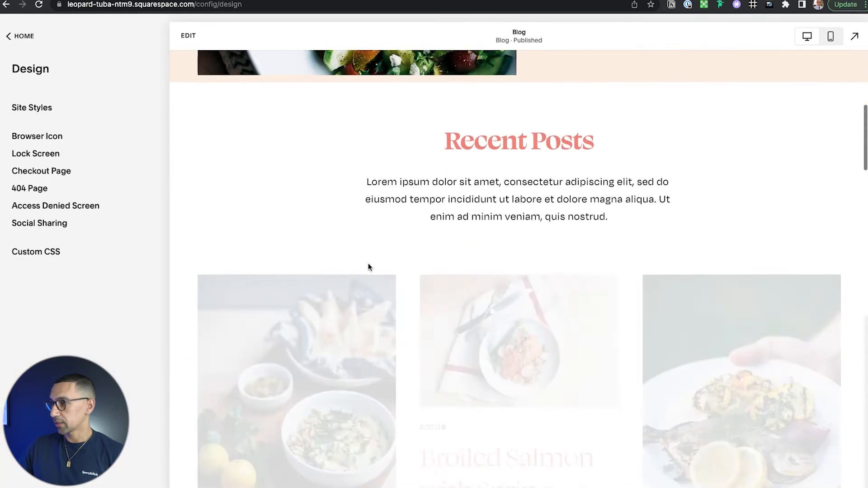
pyautogui.scroll(2, 368, 267)
pyautogui.scroll(-10, 368, 265)
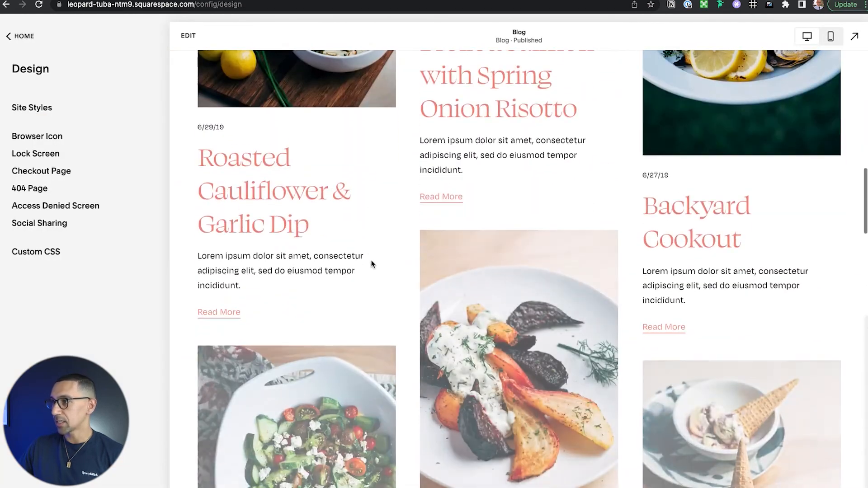
pyautogui.scroll(1, 505, 104)
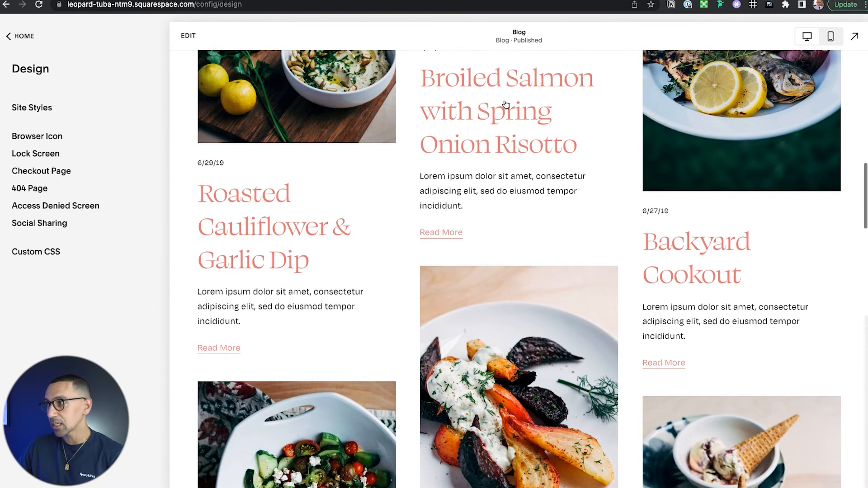
pyautogui.scroll(12, 506, 104)
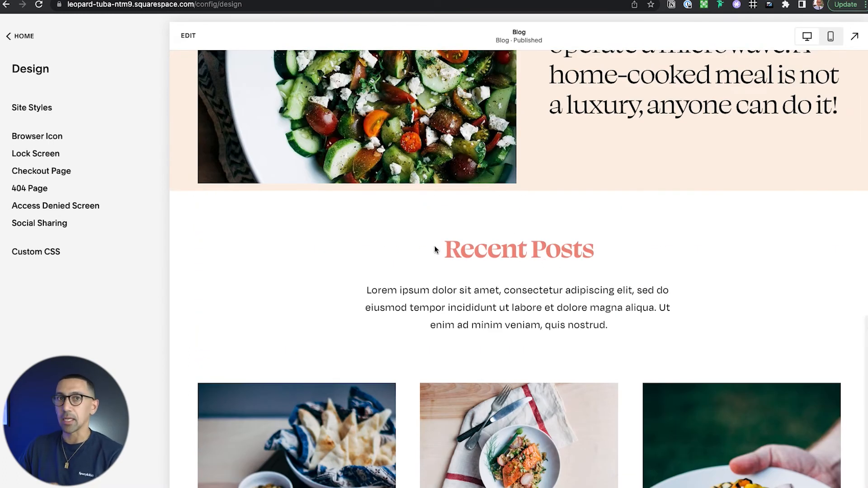
# - Set the letter spacing of the global Headings style to 0em in the site's font styles
pyautogui.click(28, 111)
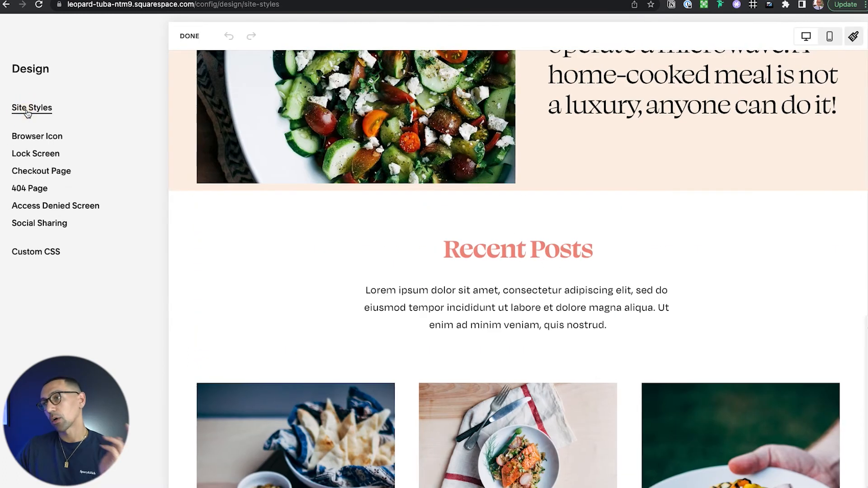
pyautogui.click(737, 123)
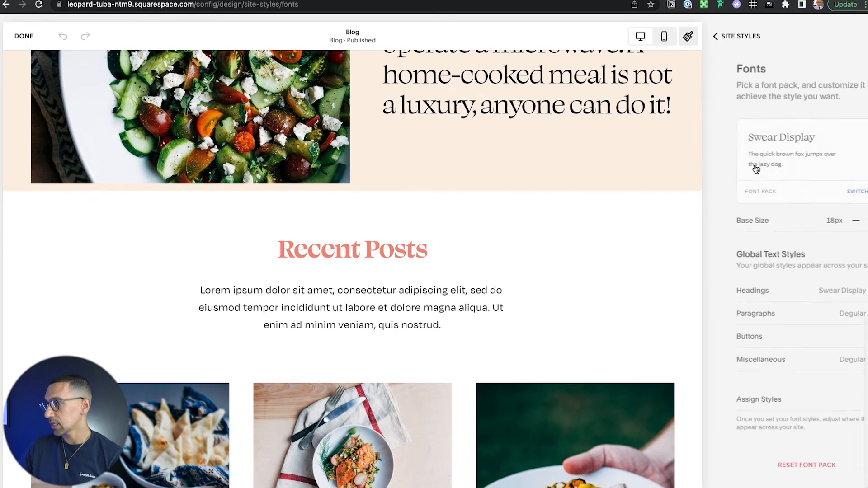
pyautogui.click(759, 291)
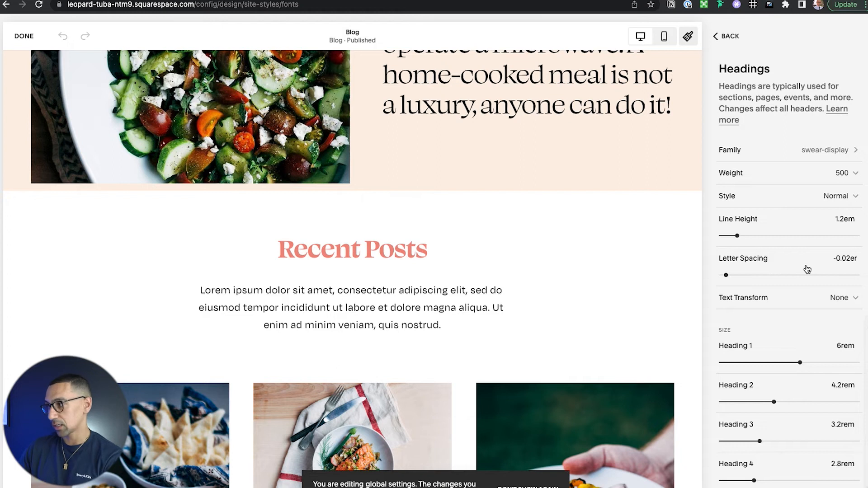
pyautogui.click(851, 259)
pyautogui.press('BackSpace')
pyautogui.press('BackSpace')
pyautogui.press('BackSpace')
pyautogui.press('BackSpace')
pyautogui.press('BackSpace')
pyautogui.write('0')
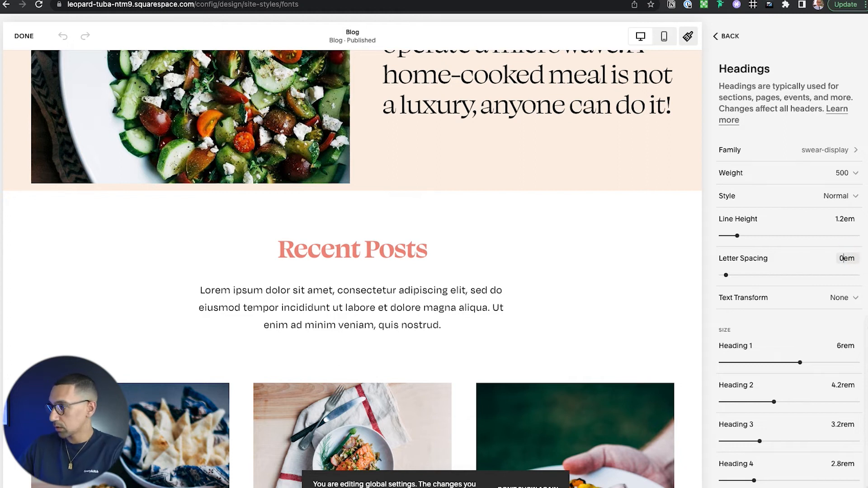
pyautogui.press('Return')
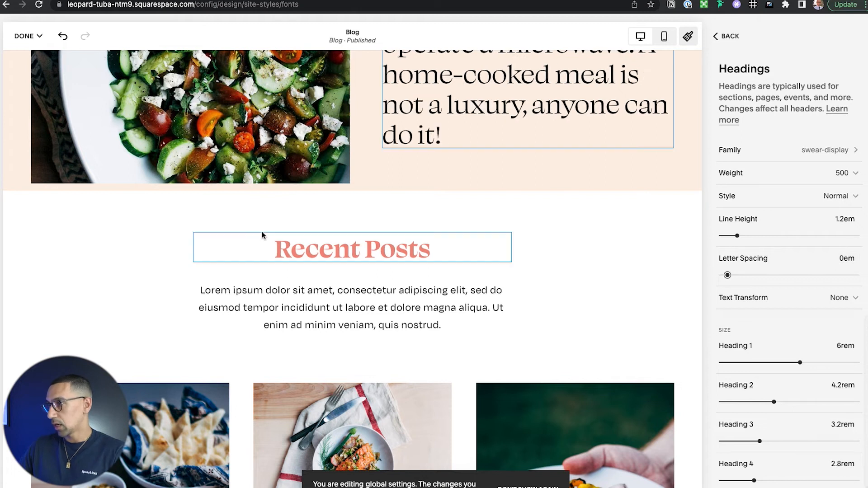
# - Try a Heading 1 size of 4.7rem across the page and undo the change
pyautogui.scroll(2, 420, 241)
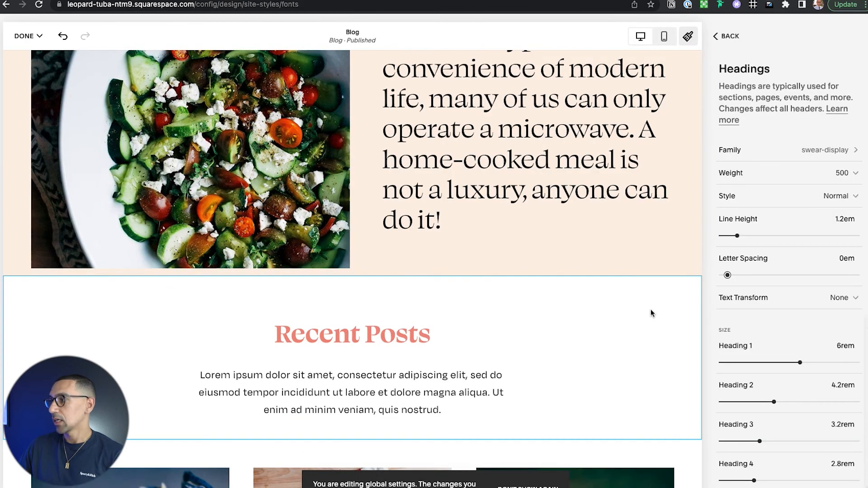
pyautogui.moveTo(785, 362); pyautogui.dragTo(781, 363)
pyautogui.scroll(-8, 377, 333)
pyautogui.scroll(12, 376, 346)
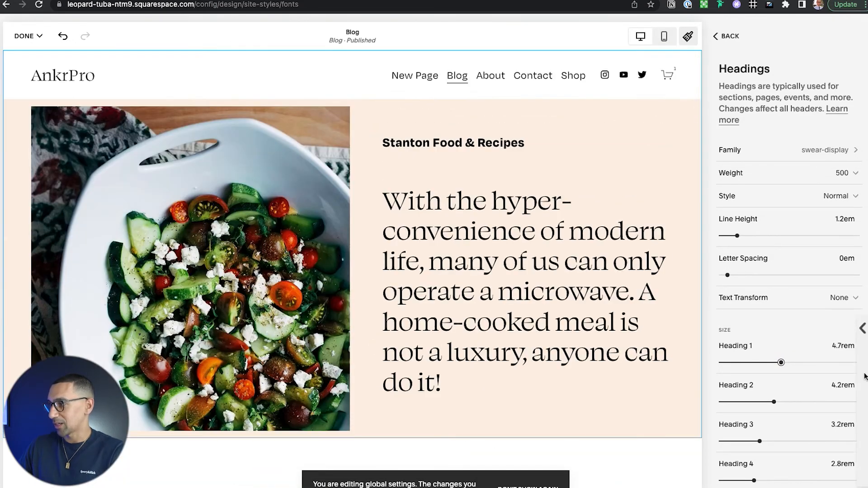
pyautogui.press('super+z')
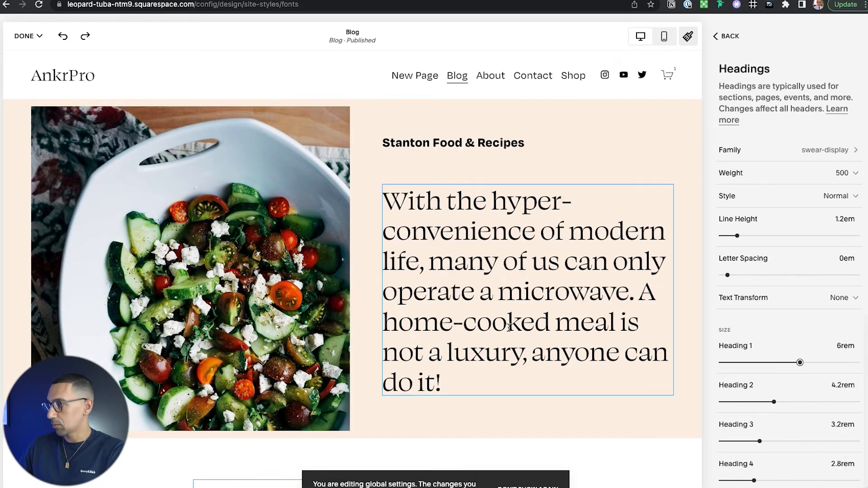
# - Try a smaller Heading 3 size, such as 2.6rem, and undo the change
pyautogui.moveTo(759, 441); pyautogui.dragTo(747, 440)
pyautogui.press('super+z')
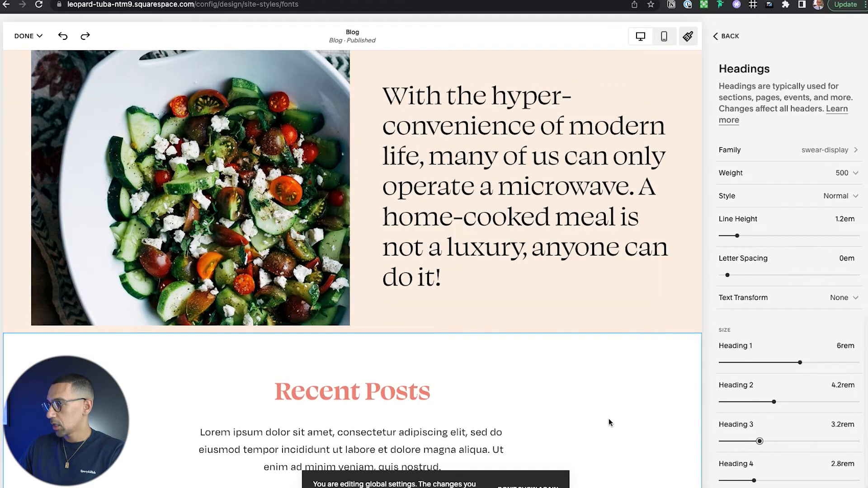
pyautogui.scroll(-2, 608, 422)
pyautogui.click(750, 440)
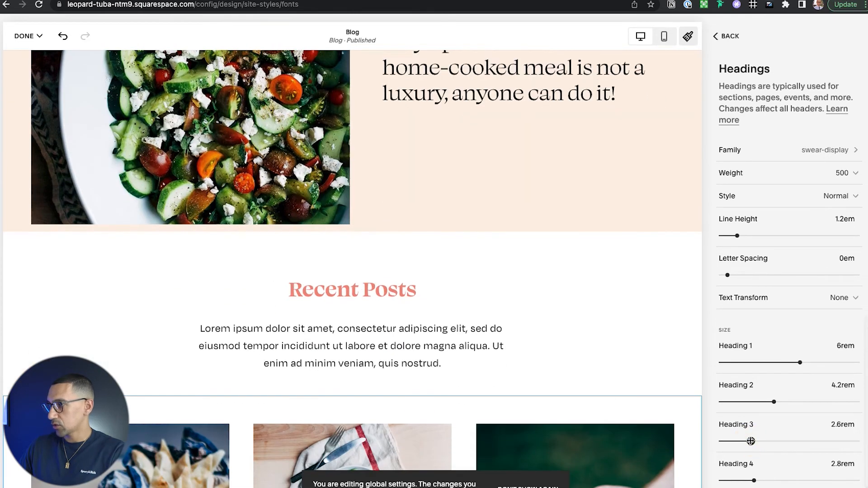
pyautogui.press('super+z')
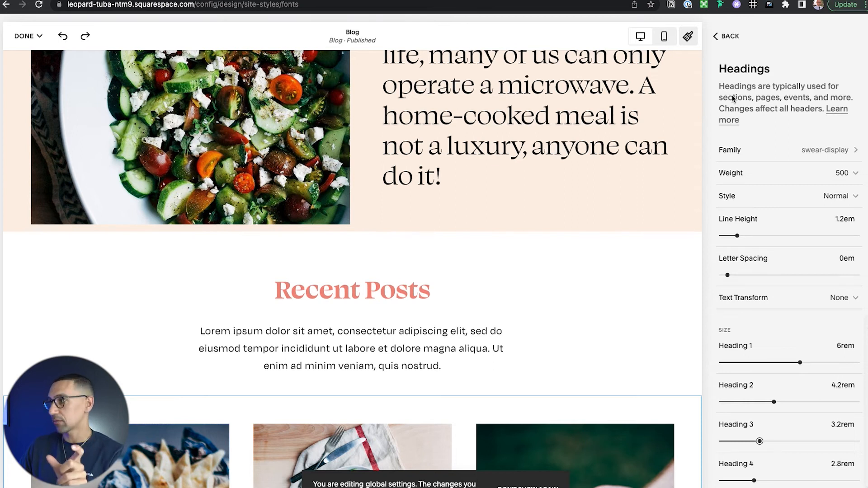
# - Try reducing the site's base font size to 16px and restore it to 18px
pyautogui.click(723, 35)
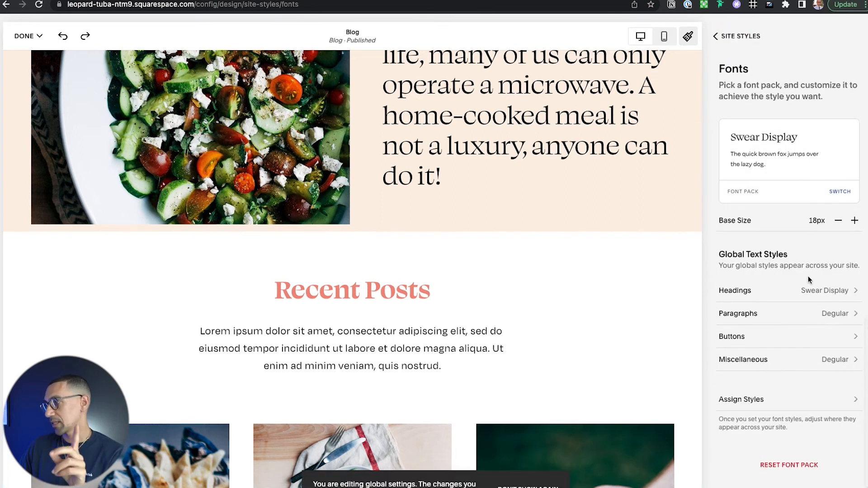
pyautogui.click(839, 224)
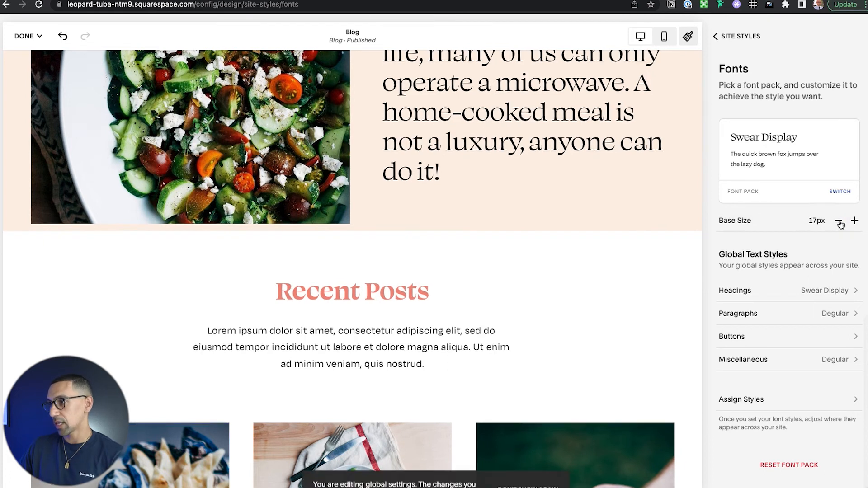
pyautogui.click(839, 222)
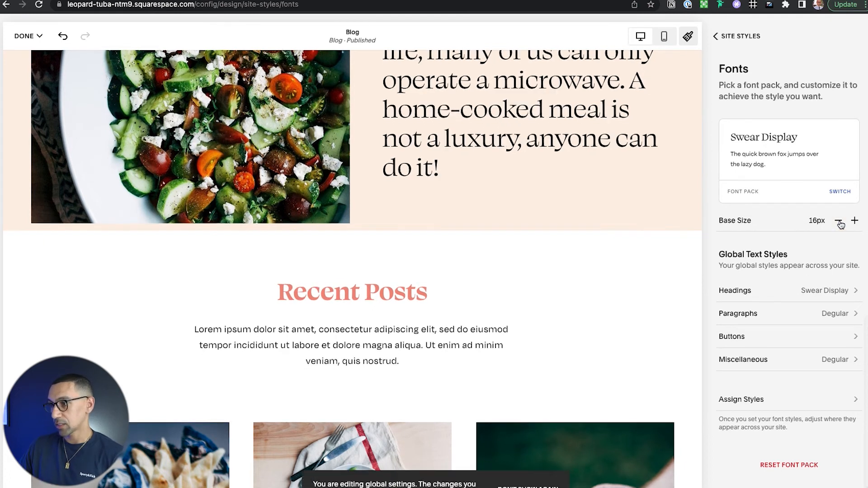
pyautogui.click(854, 221)
pyautogui.click(854, 220)
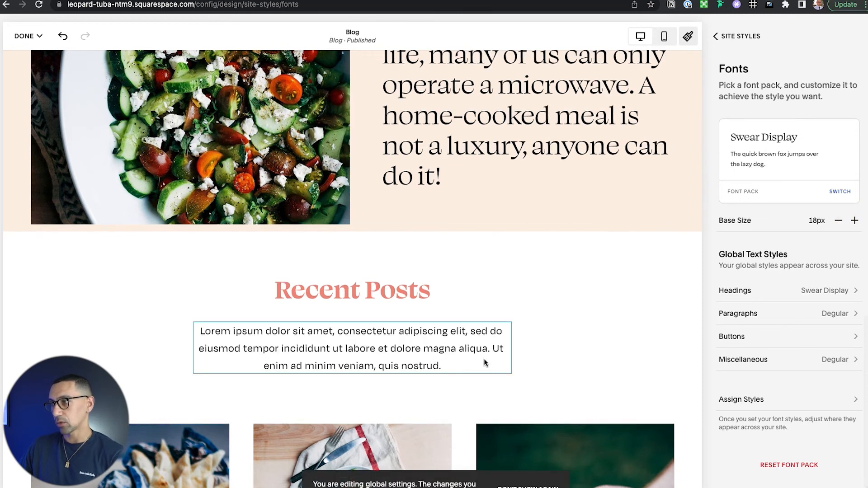
# - Review the page's text sizes and examine the global Paragraphs style settings without changing them
pyautogui.scroll(-10, 484, 359)
pyautogui.scroll(15, 485, 363)
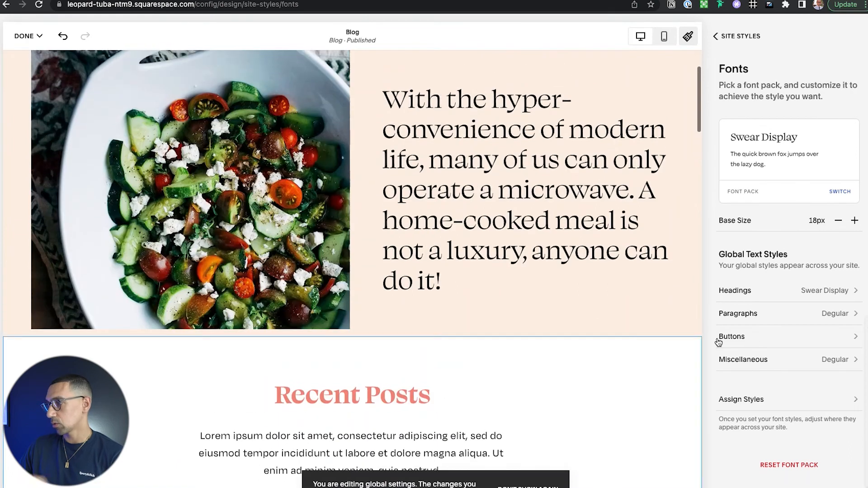
pyautogui.click(792, 318)
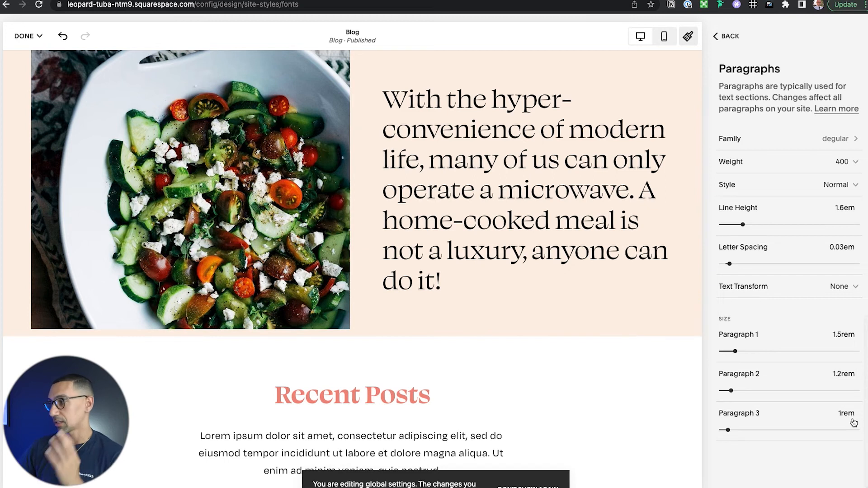
pyautogui.click(735, 35)
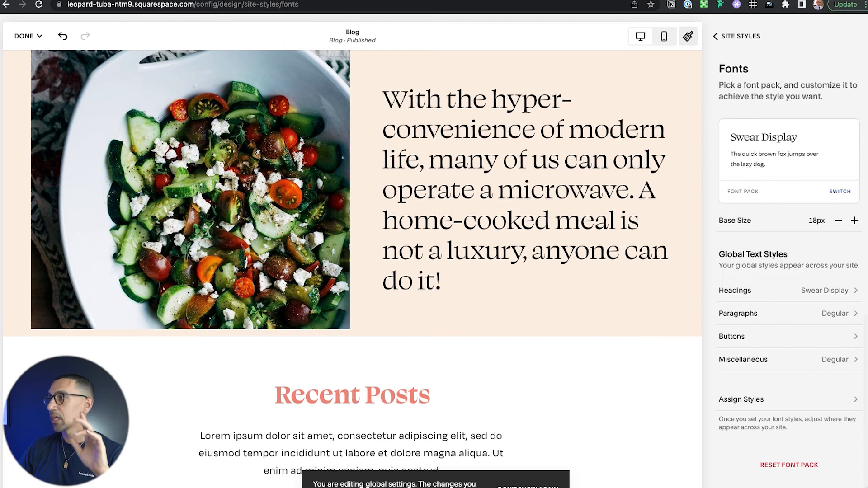
pyautogui.click(750, 37)
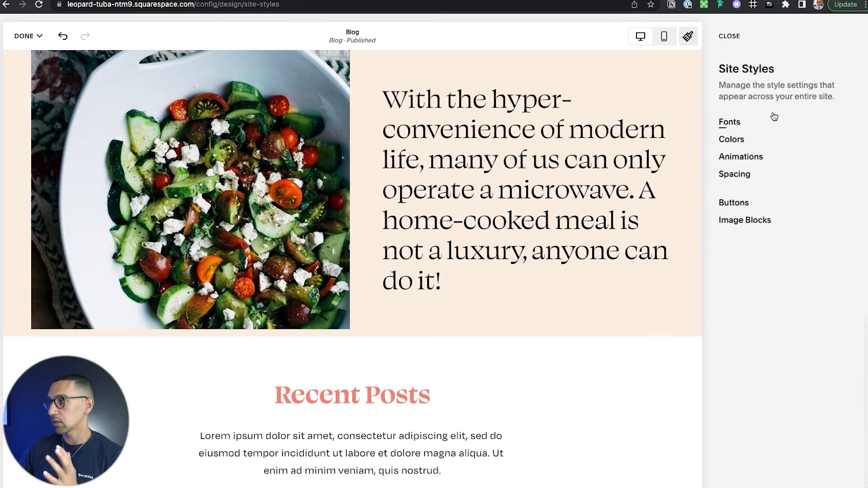
# - Open the complete font list for the global Headings family and browse the available sans serif, serif, display and other fonts
pyautogui.click(730, 123)
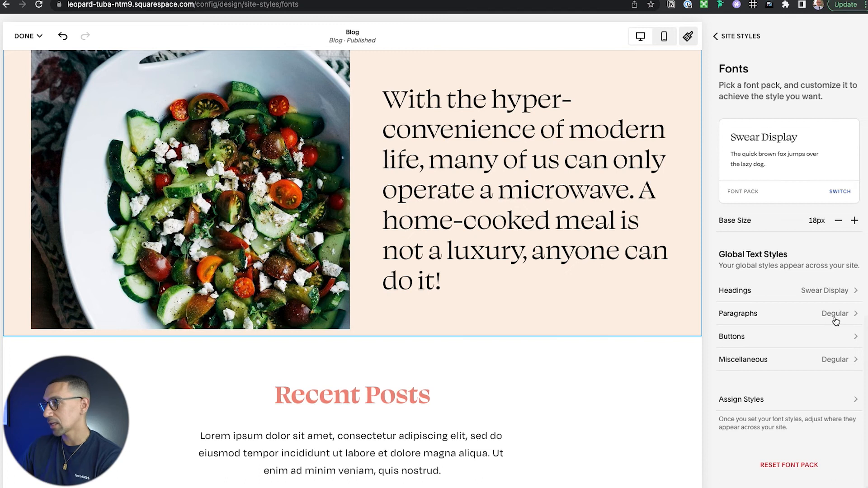
pyautogui.click(827, 295)
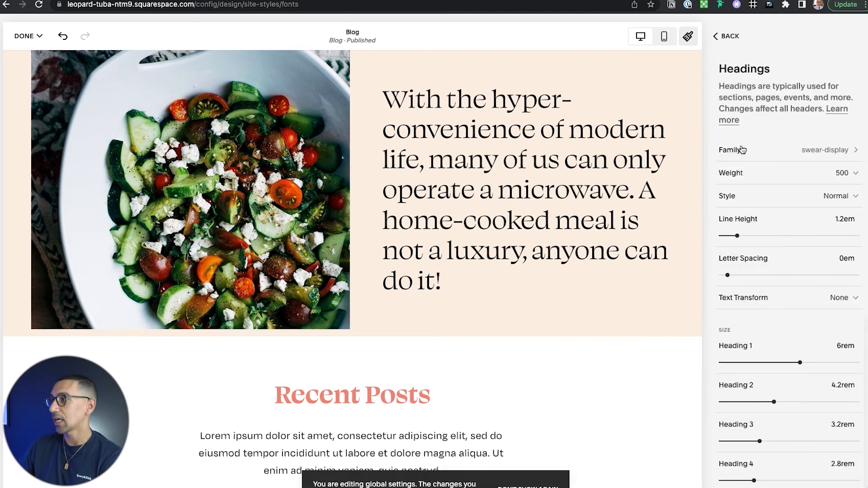
pyautogui.click(826, 149)
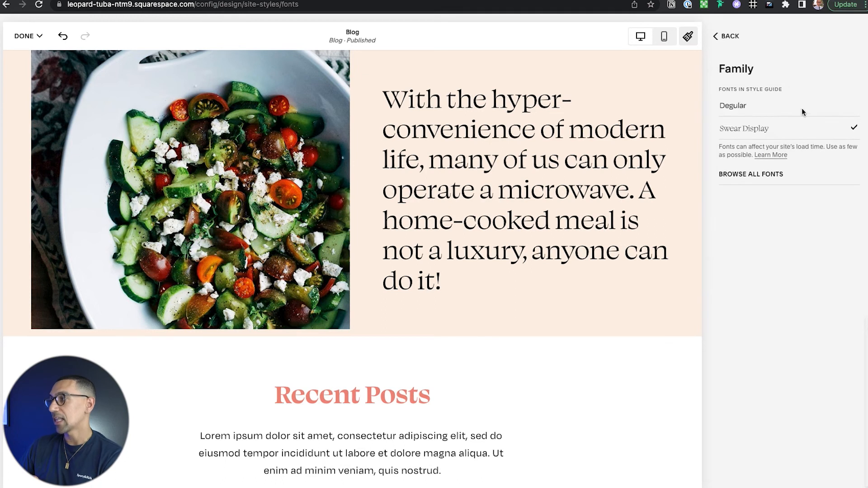
pyautogui.click(768, 174)
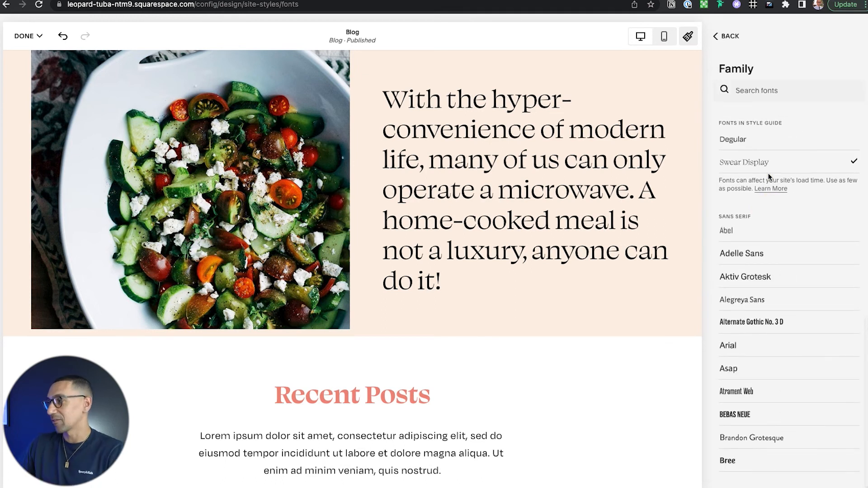
pyautogui.scroll(-15, 791, 311)
pyautogui.scroll(-20, 790, 311)
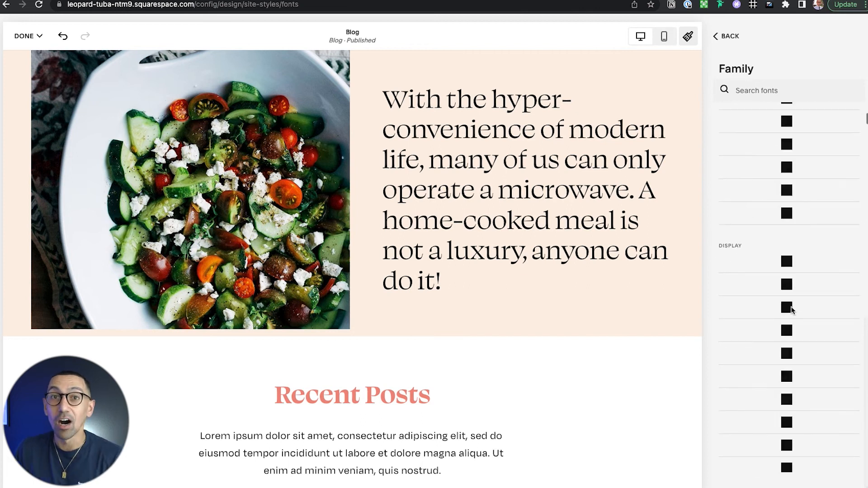
pyautogui.scroll(-20, 792, 310)
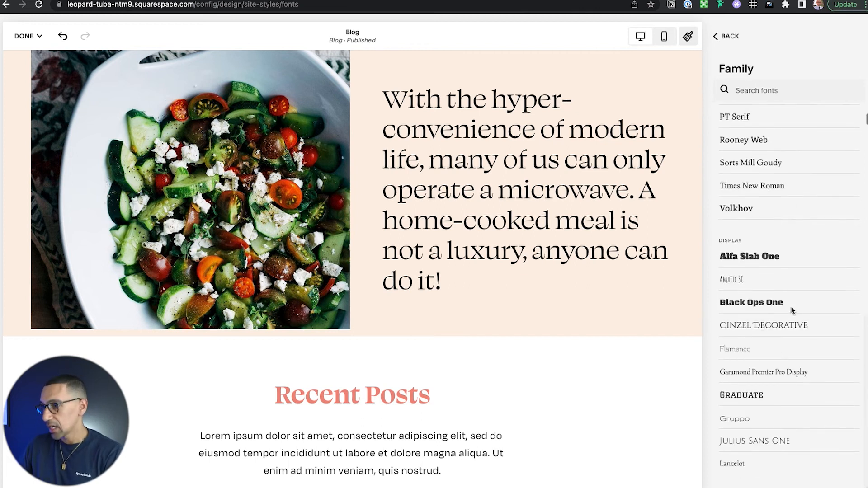
pyautogui.scroll(-20, 784, 315)
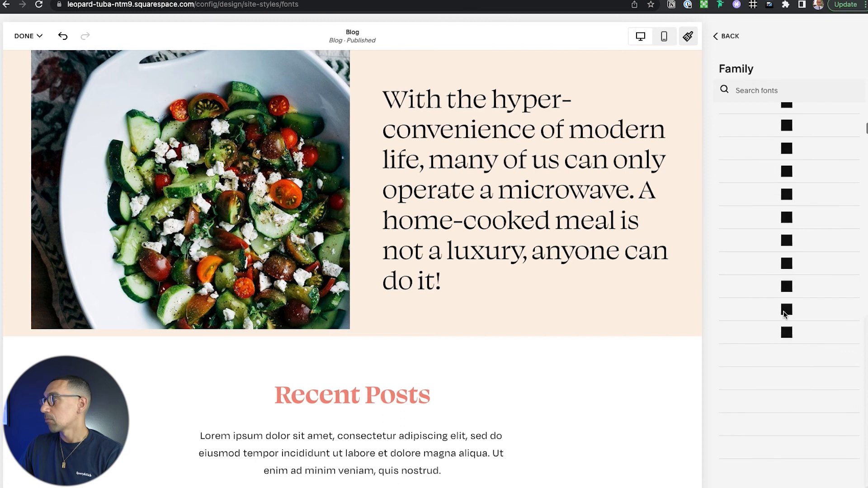
pyautogui.scroll(10, 784, 314)
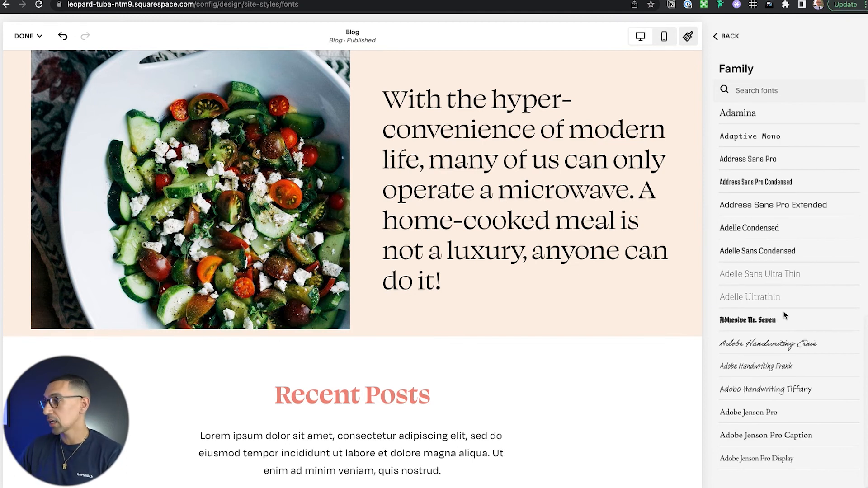
pyautogui.scroll(1, 781, 247)
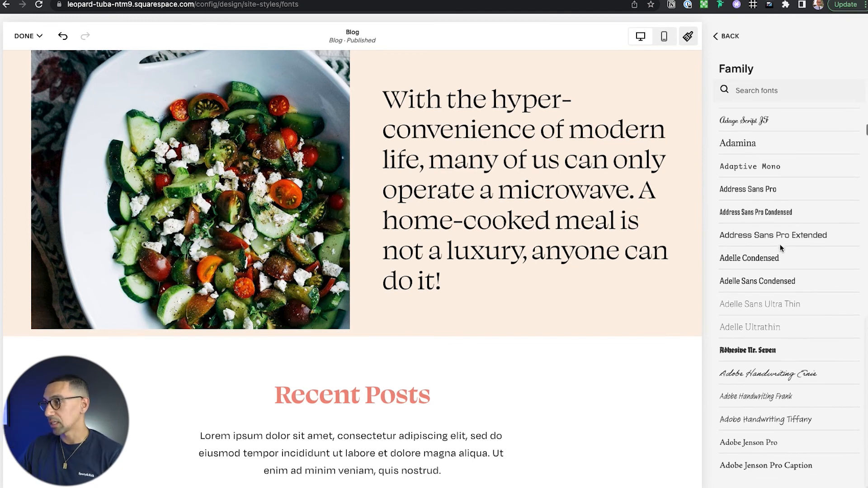
pyautogui.click(771, 86)
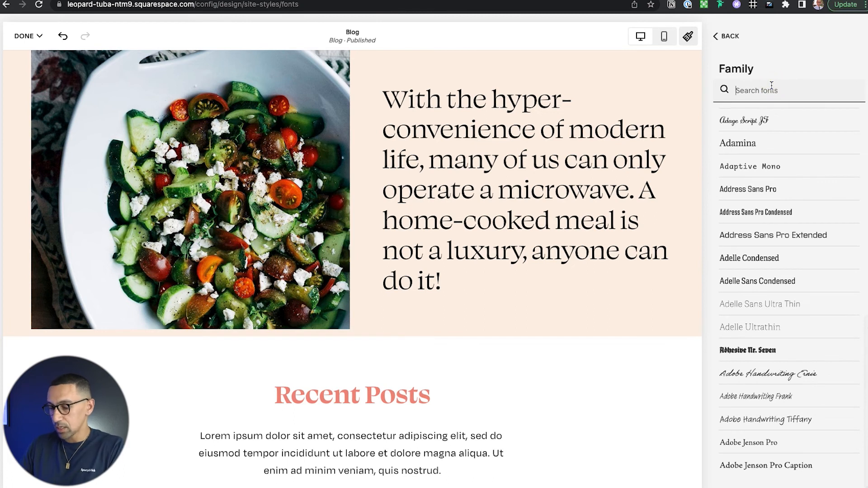
pyautogui.write('graph')
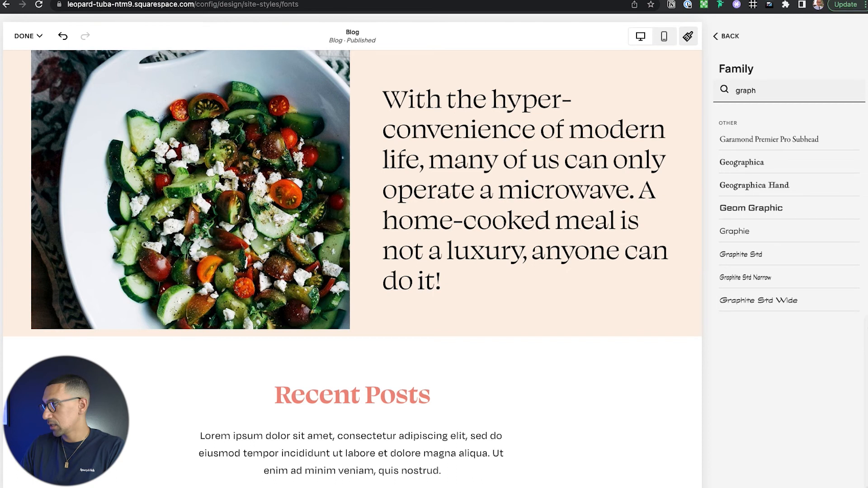
pyautogui.press('super+a')
pyautogui.press('BackSpace')
# - Search the heading fonts for "grotesk" and set the global heading family to Neue Haas Grotesk Display
pyautogui.write('gro')
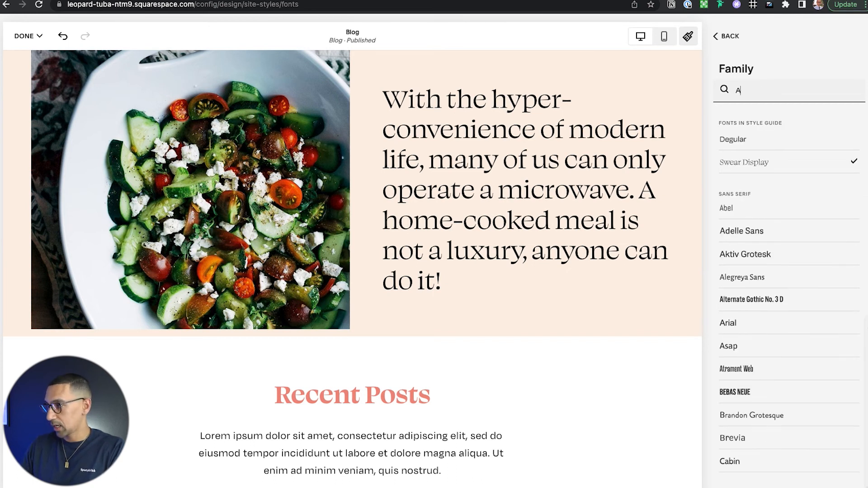
pyautogui.write('tesk')
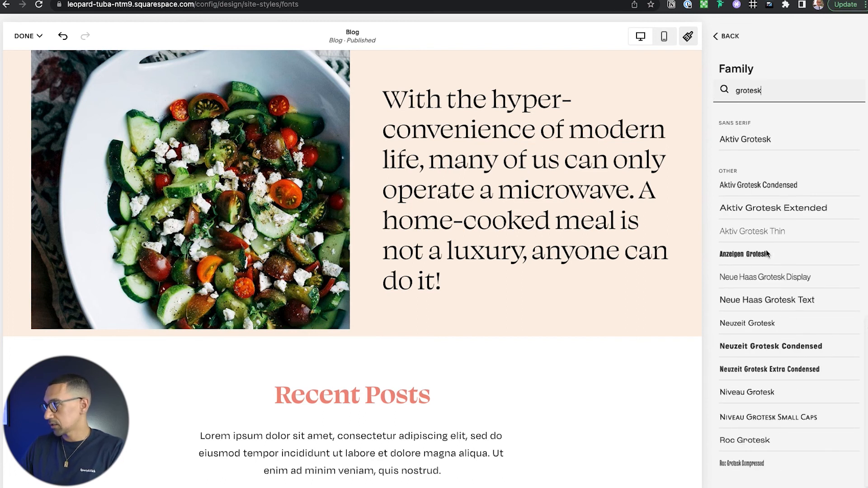
pyautogui.scroll(-3, 764, 206)
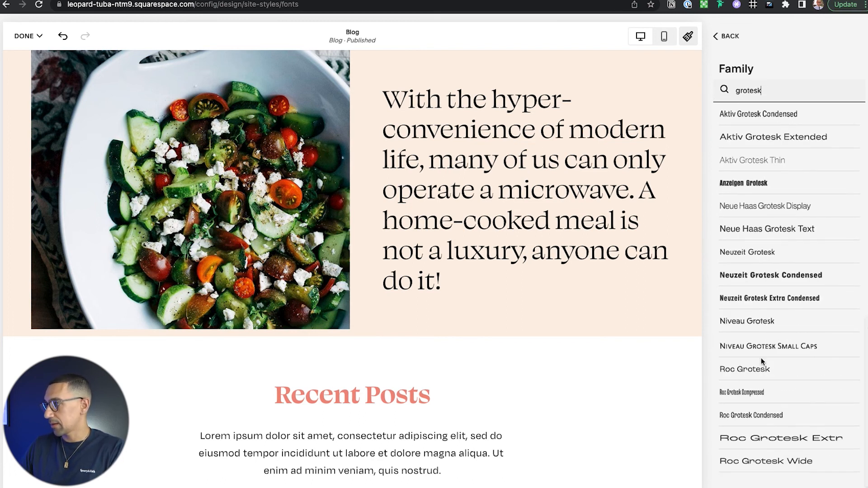
pyautogui.click(763, 207)
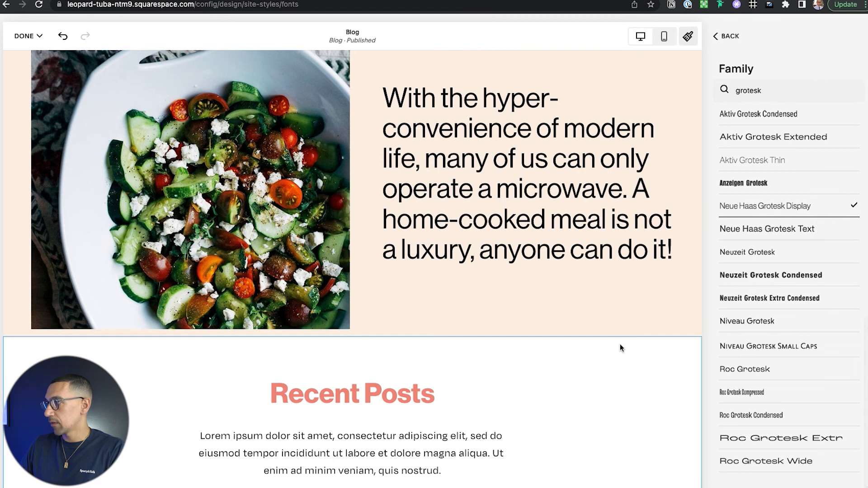
# - Review the heading font throughout the Blog page and examine which global styles are assigned to each site element
pyautogui.click(614, 410)
pyautogui.scroll(-1, 615, 410)
pyautogui.scroll(-10, 615, 410)
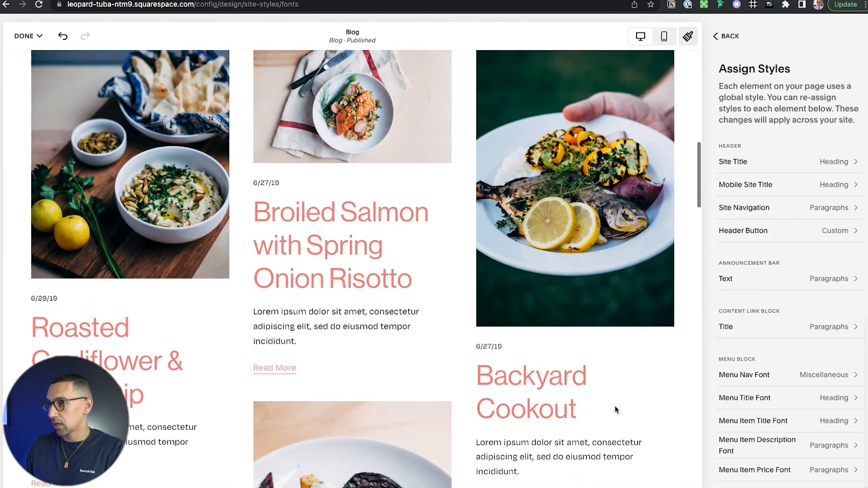
pyautogui.scroll(-10, 322, 346)
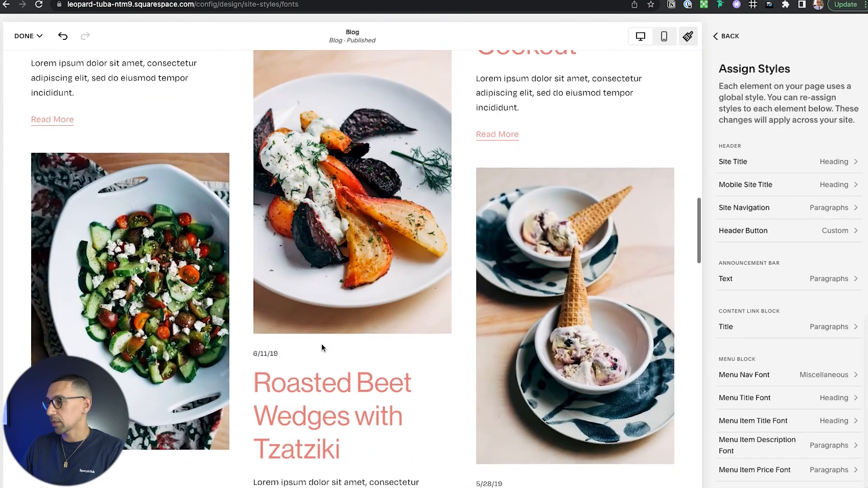
pyautogui.scroll(-10, 323, 347)
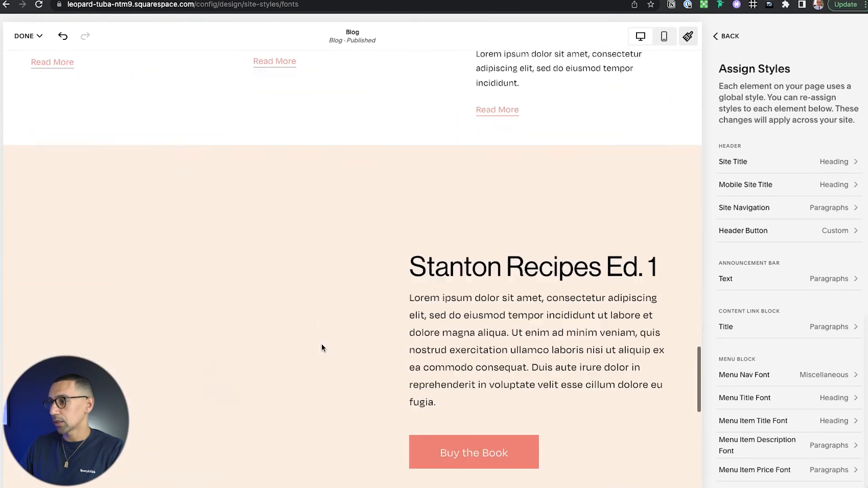
pyautogui.scroll(-5, 322, 343)
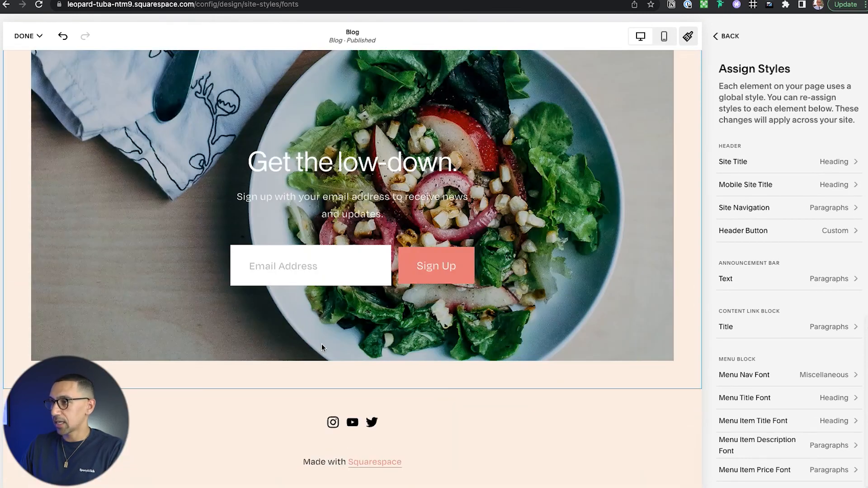
pyautogui.scroll(20, 321, 344)
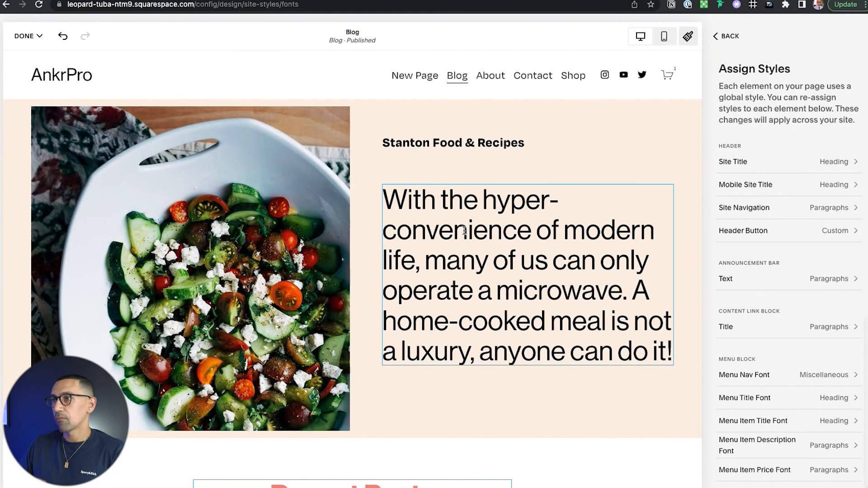
pyautogui.scroll(-5, 434, 277)
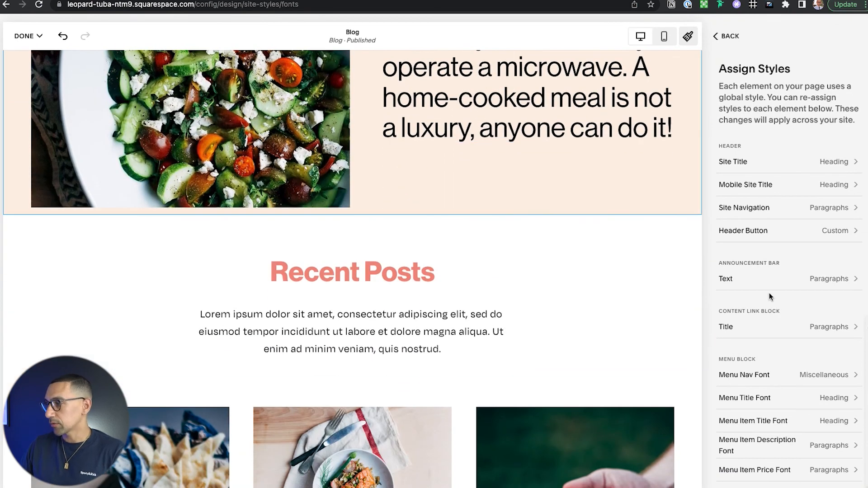
pyautogui.scroll(-10, 768, 329)
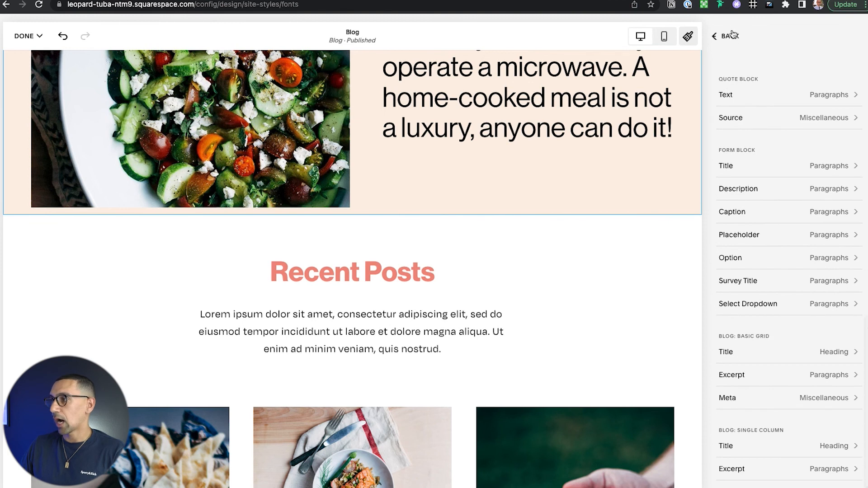